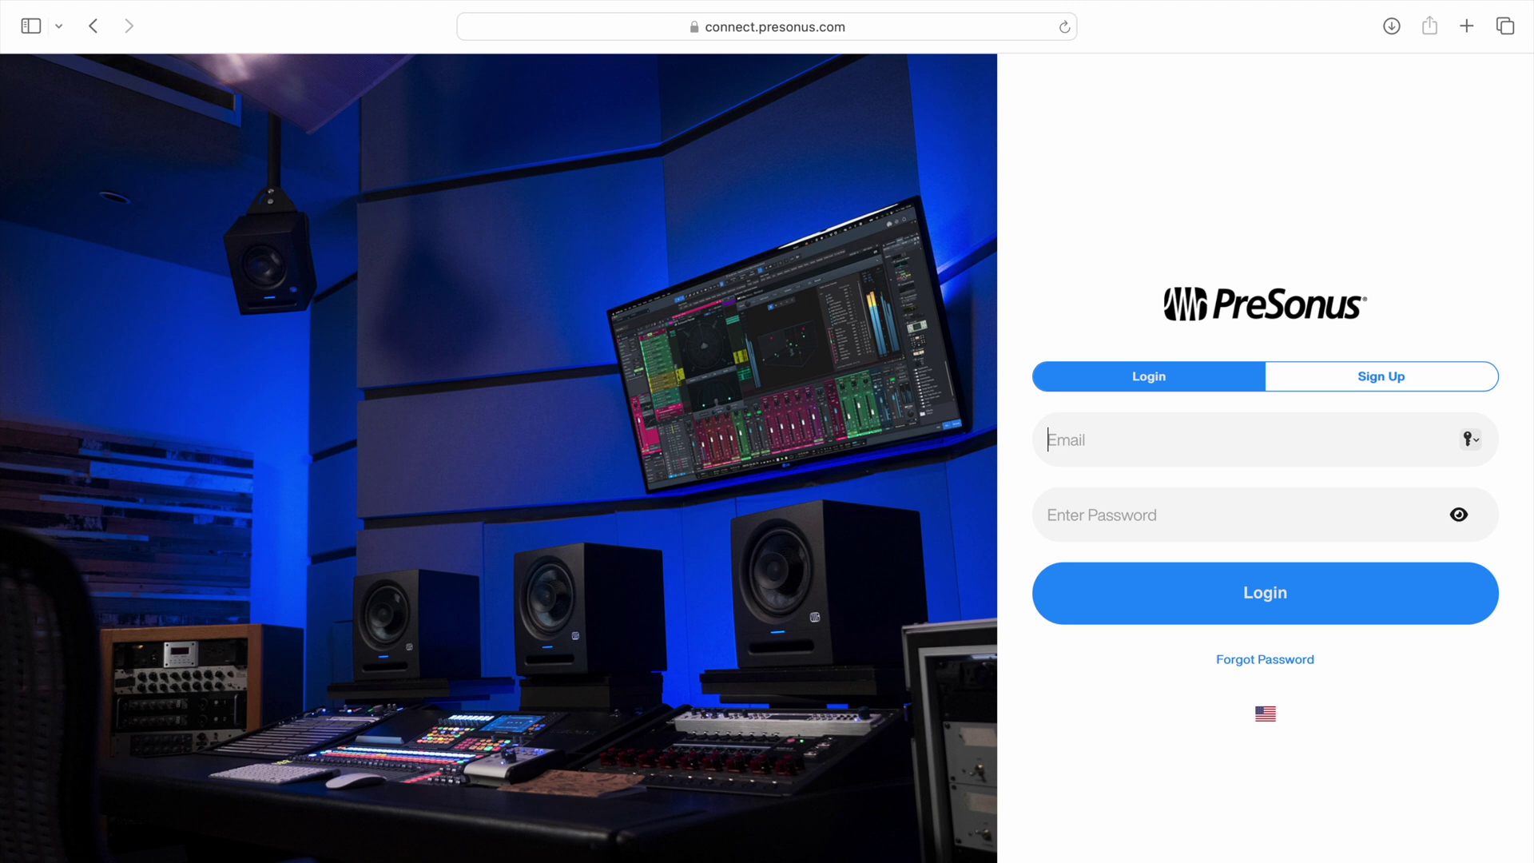
Log in to MyPreSonus and show the account menu with Home, Account, Orders, Plan and Log Out
left_click(1372, 385)
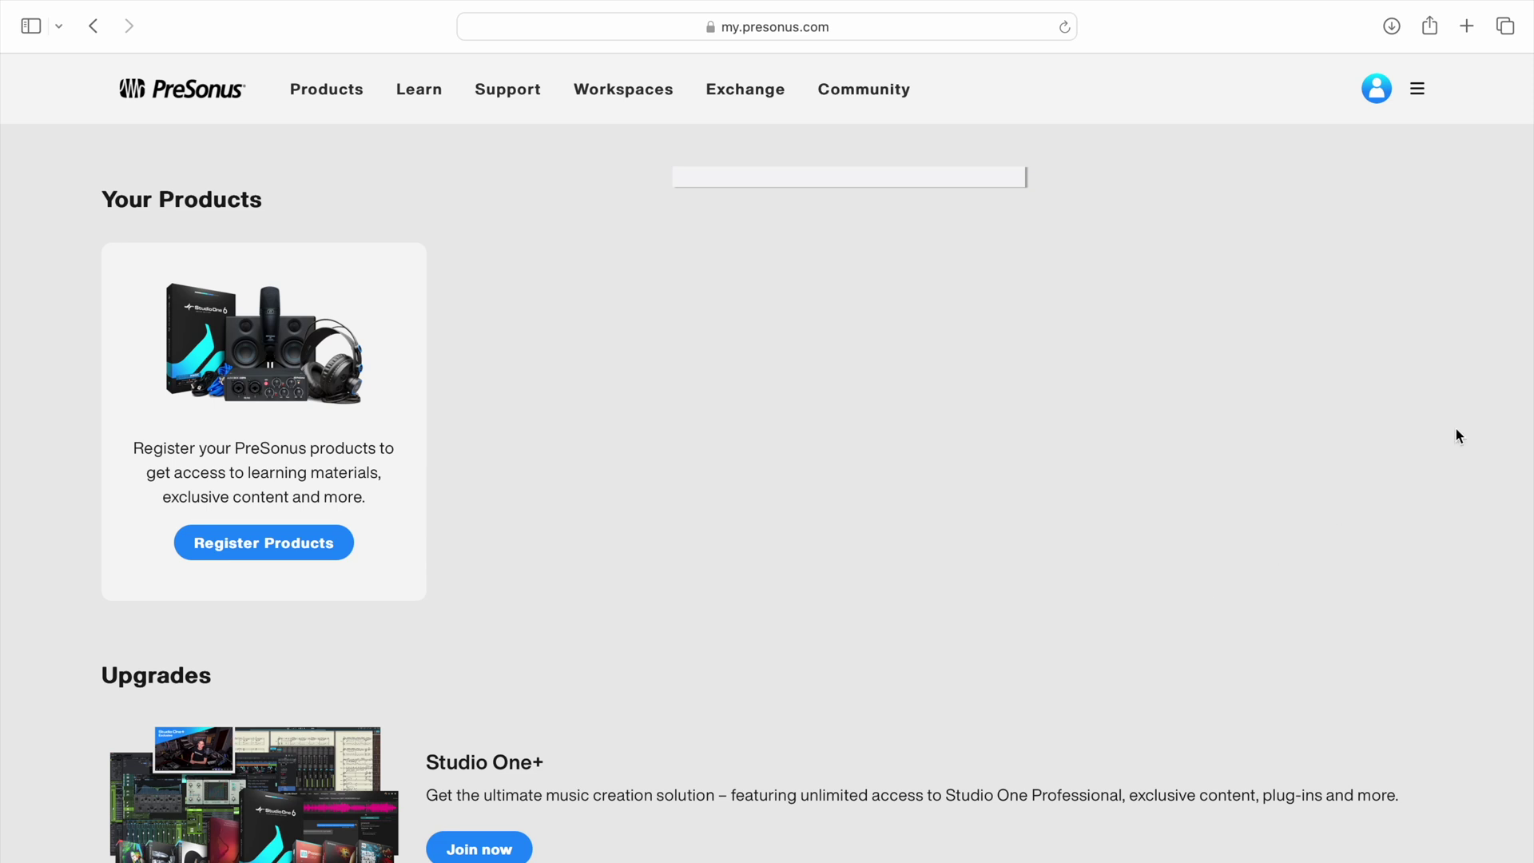
left_click(1420, 94)
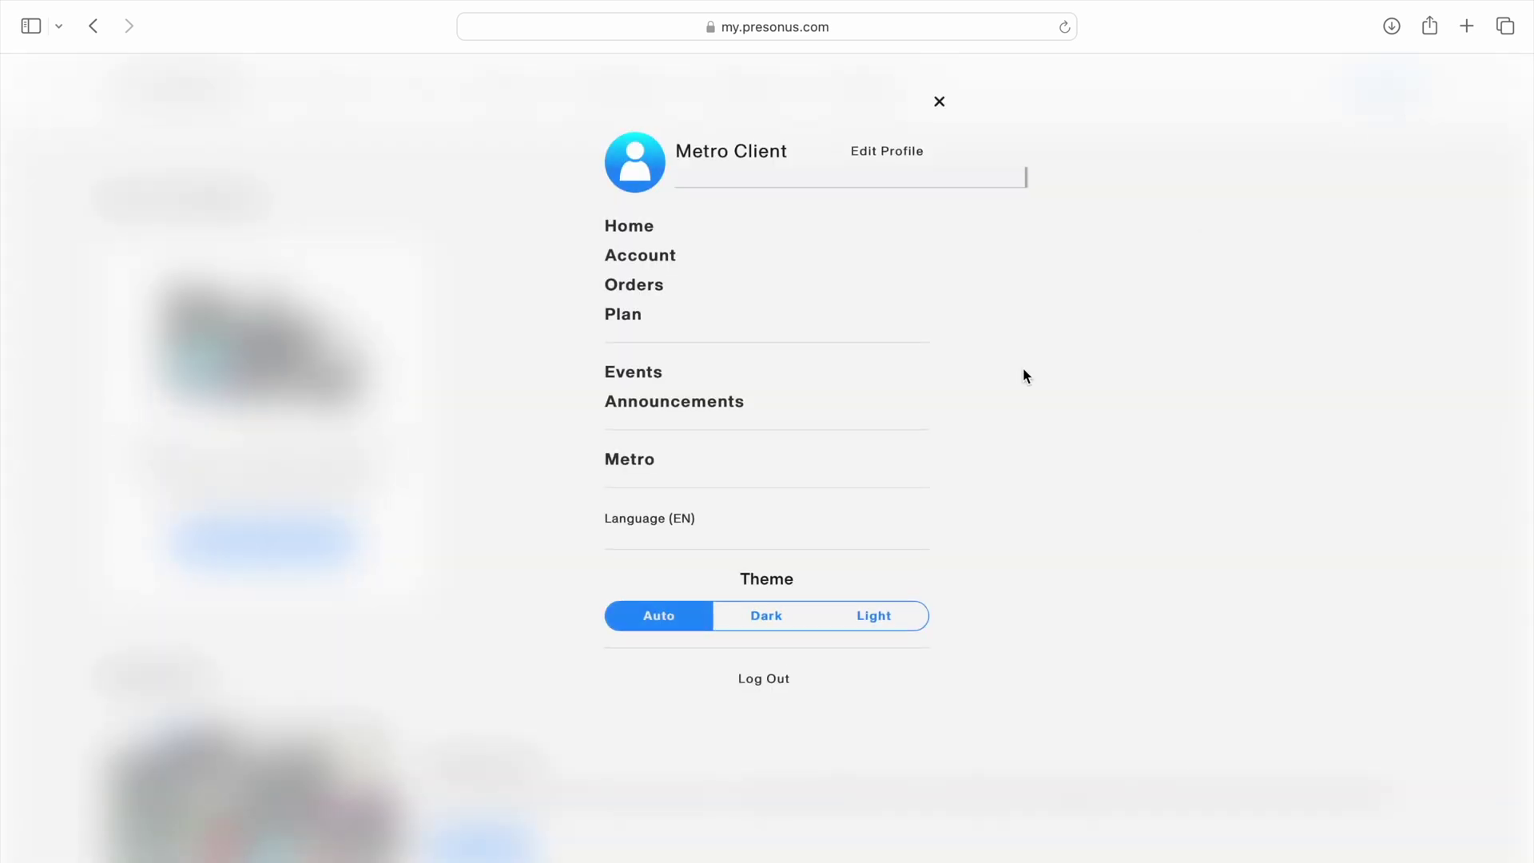
On the Metro page, add a new connection and accept the pending Metro Client invitation
left_click(663, 469)
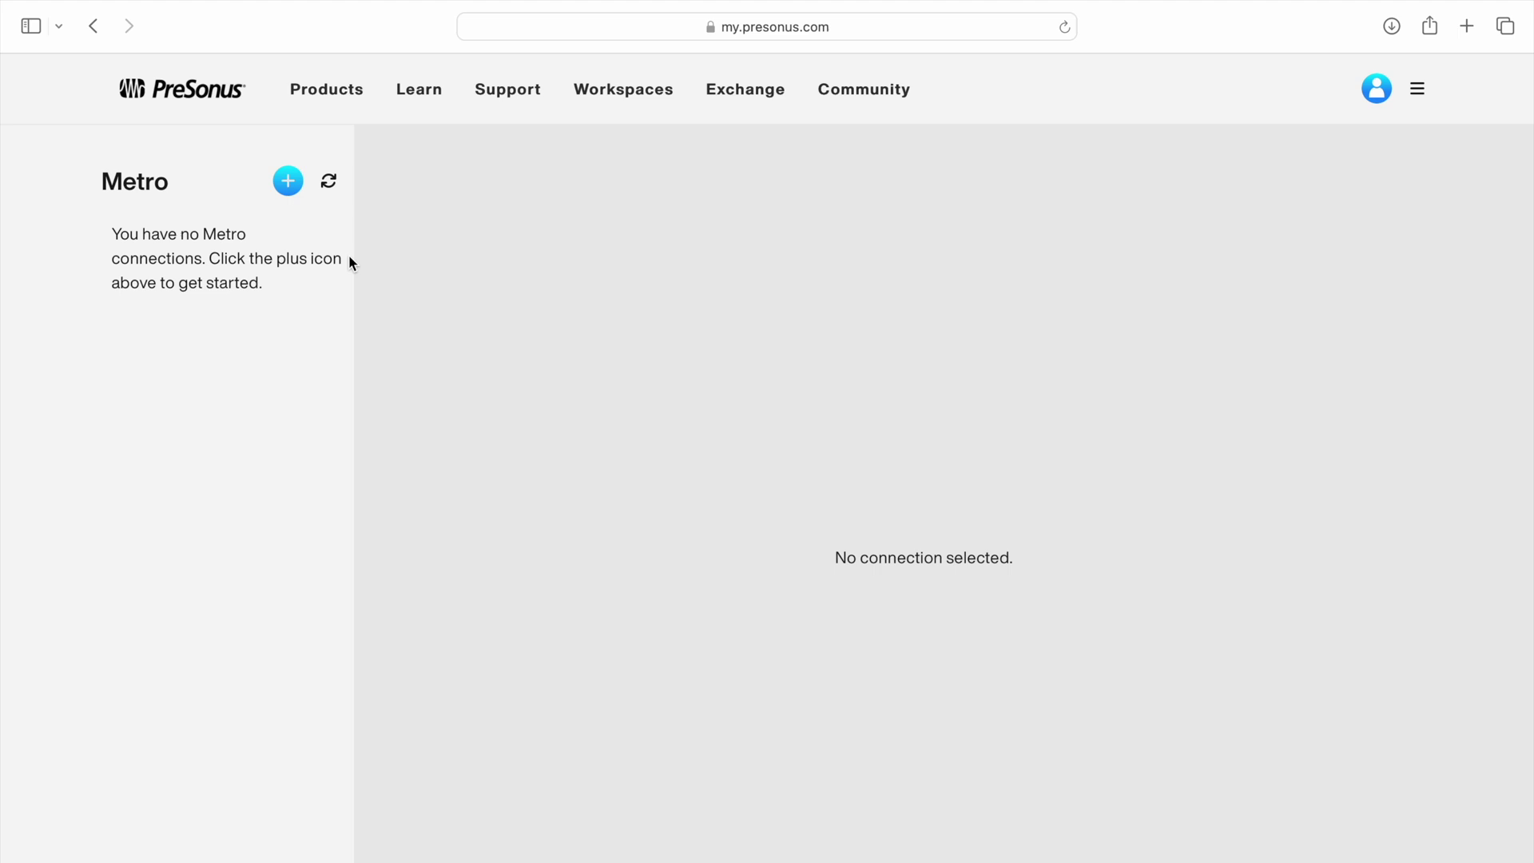
left_click(290, 183)
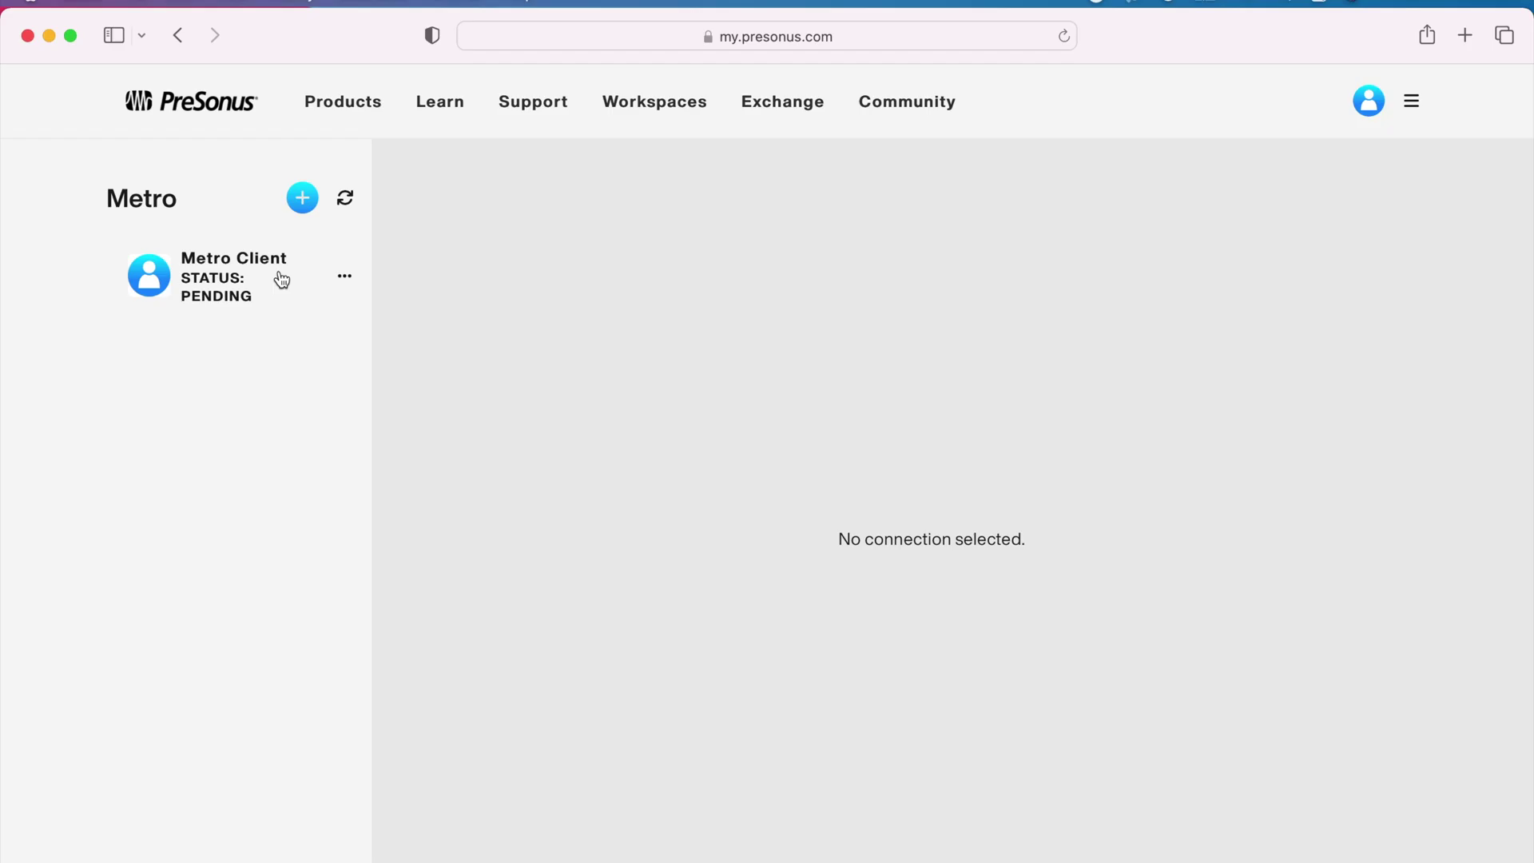
left_click(279, 272)
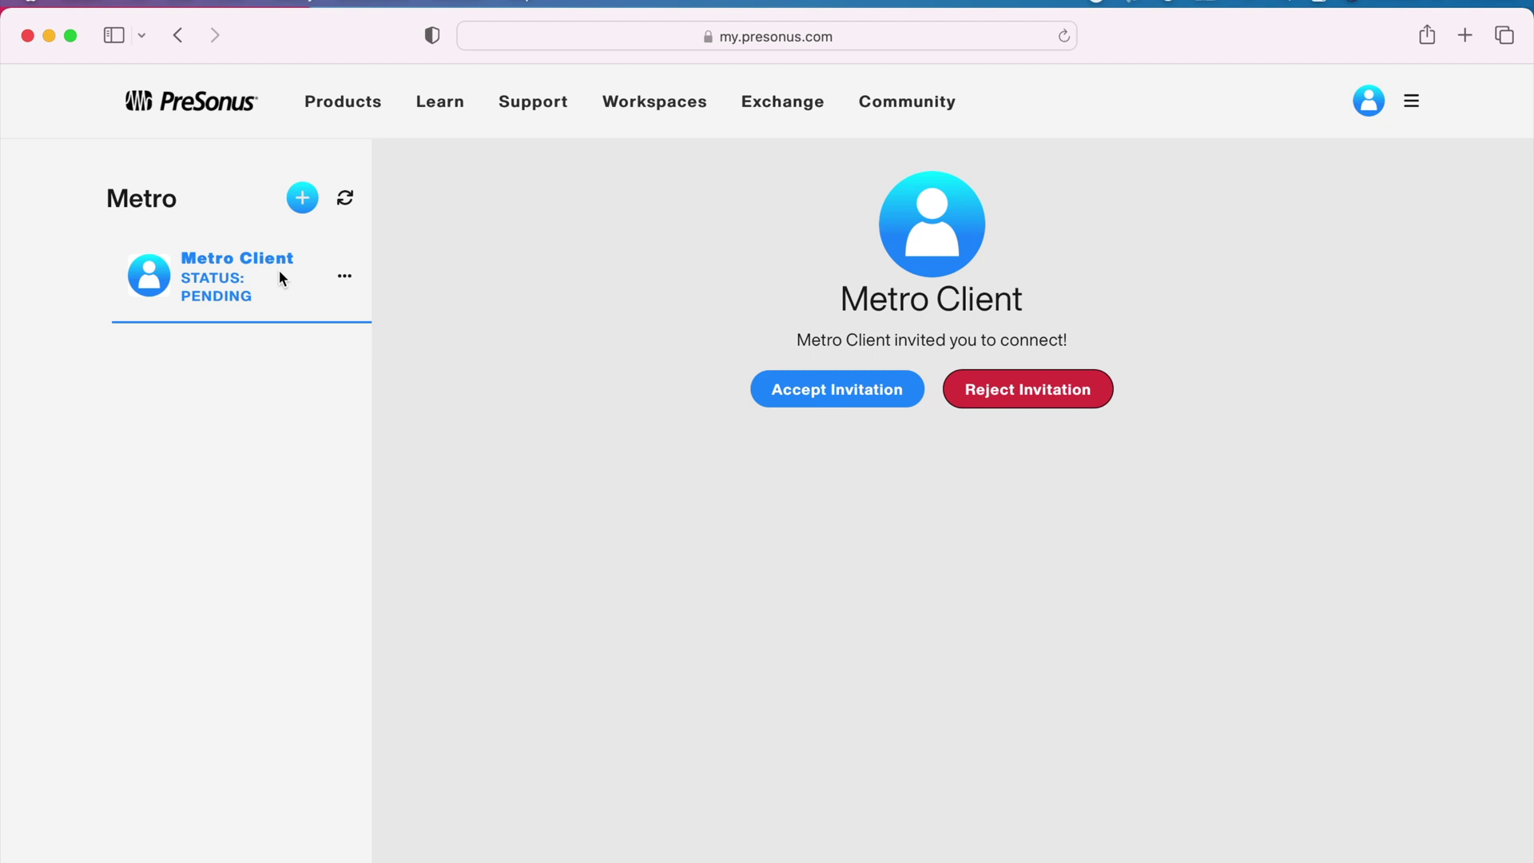
left_click(836, 391)
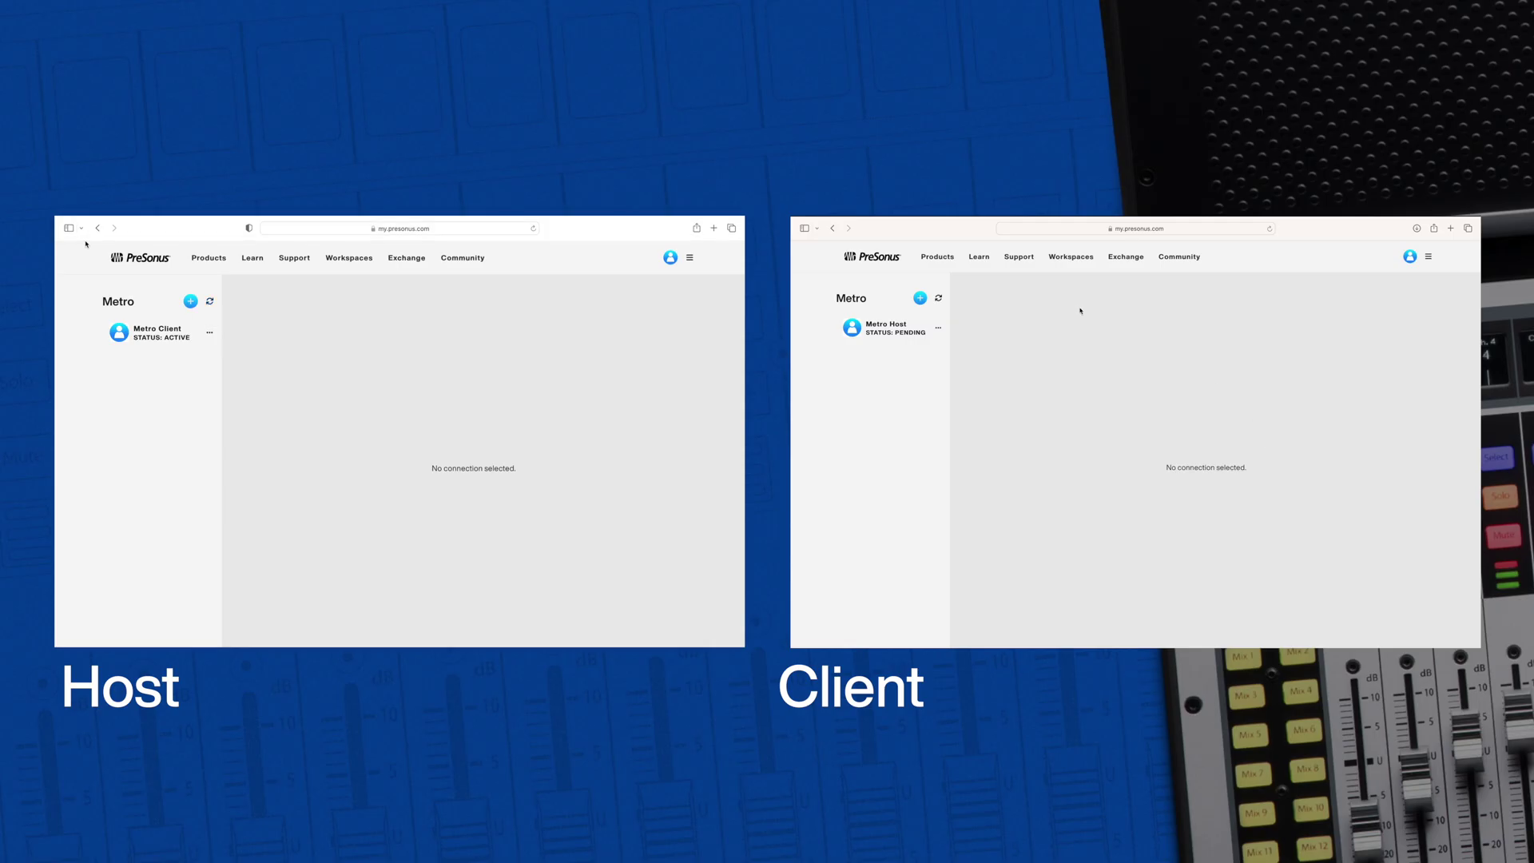
Refresh the Metro connections and log Universal Control into the PreSonus account on host and client
left_click(940, 298)
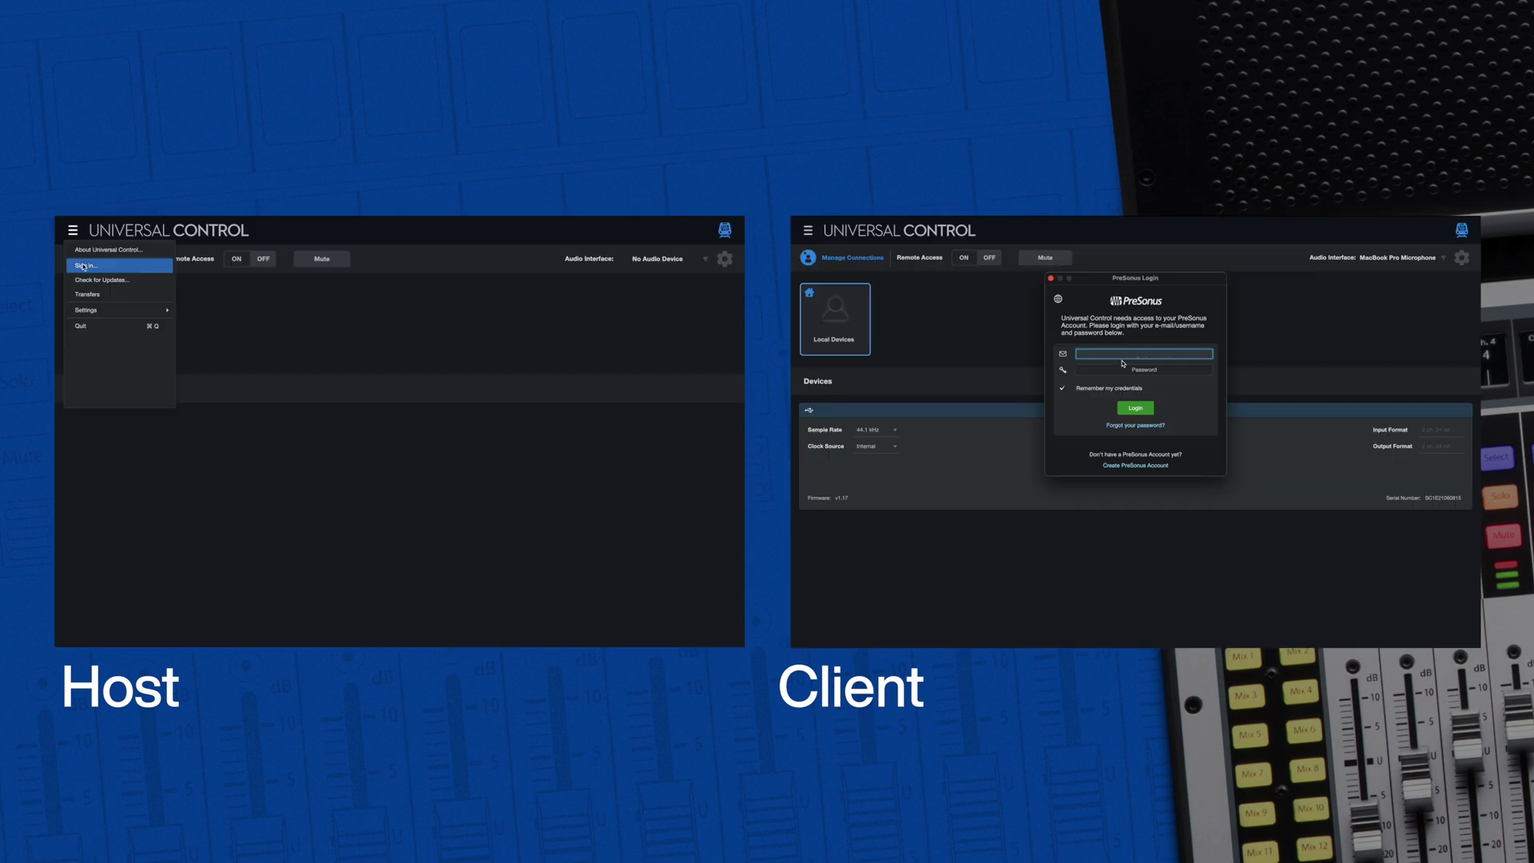
left_click(84, 266)
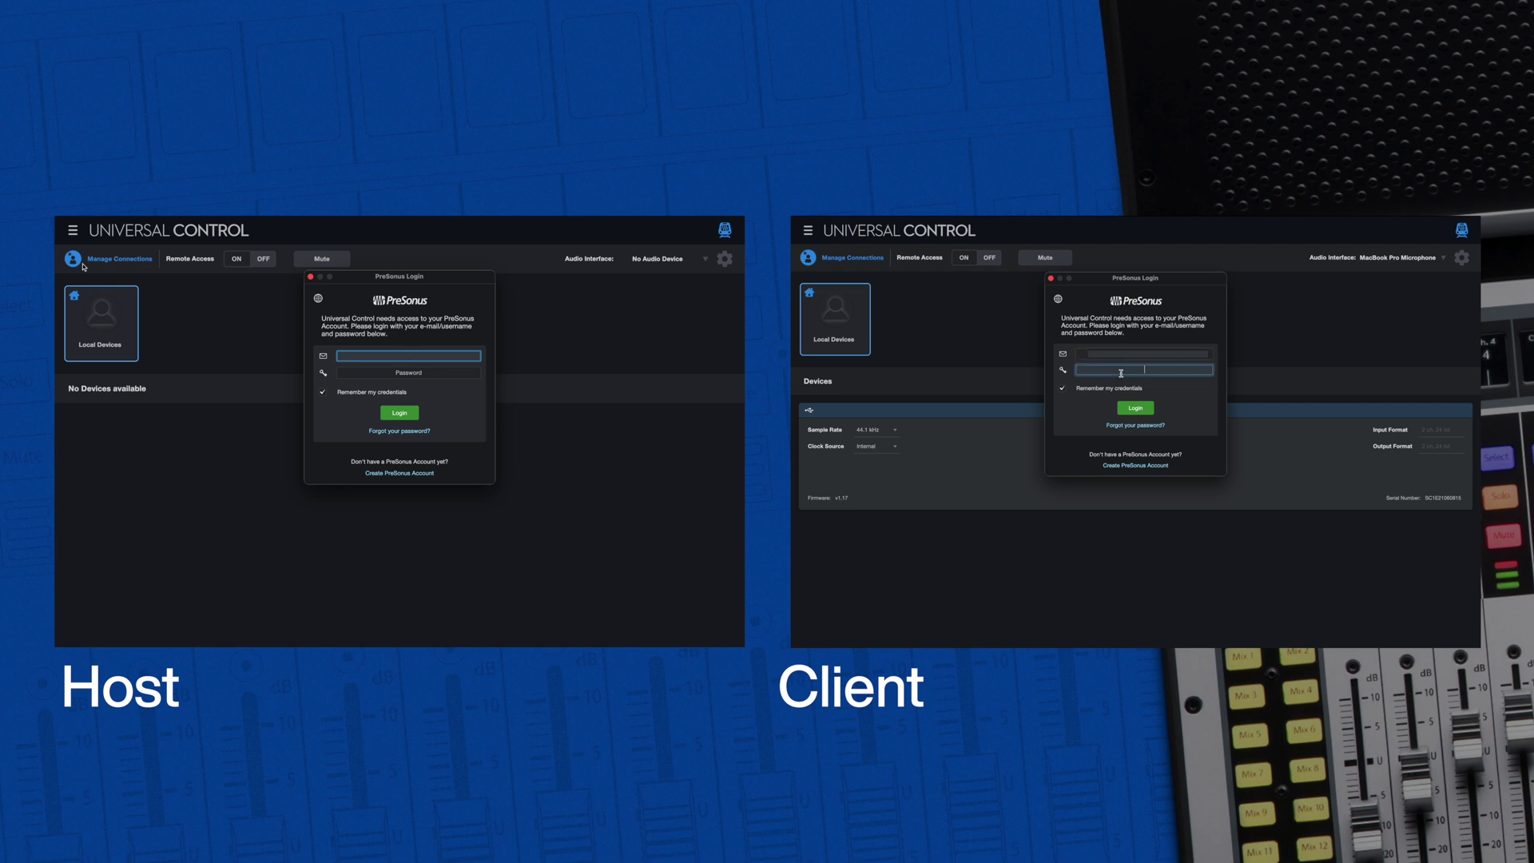
left_click(399, 413)
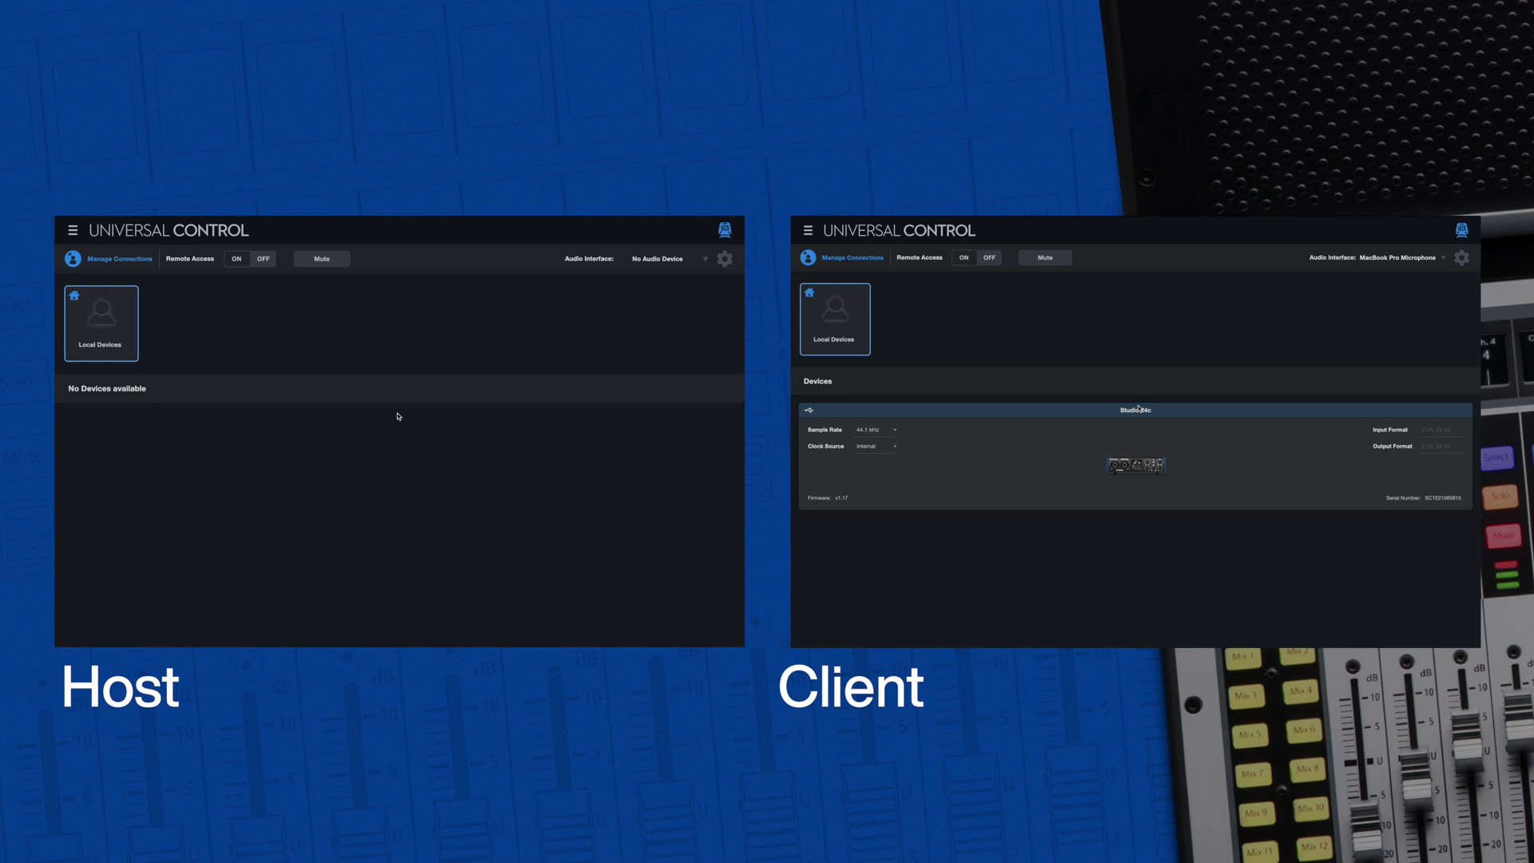
Turn Remote Access on for both machines and connect the client to the host's MacBook, accepted on the host
left_click(240, 259)
left_click(966, 258)
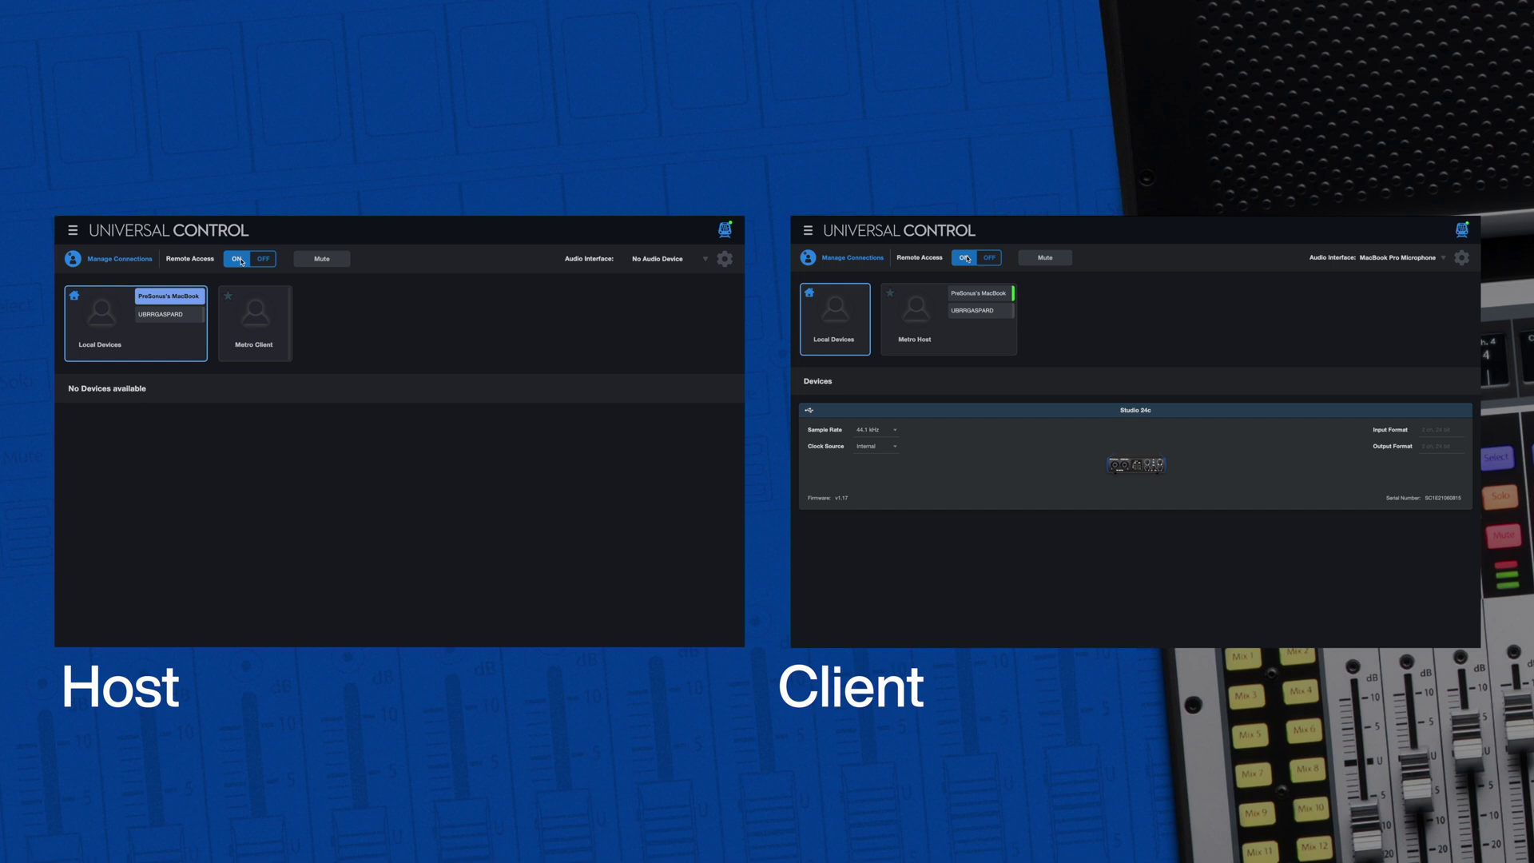
left_click(987, 298)
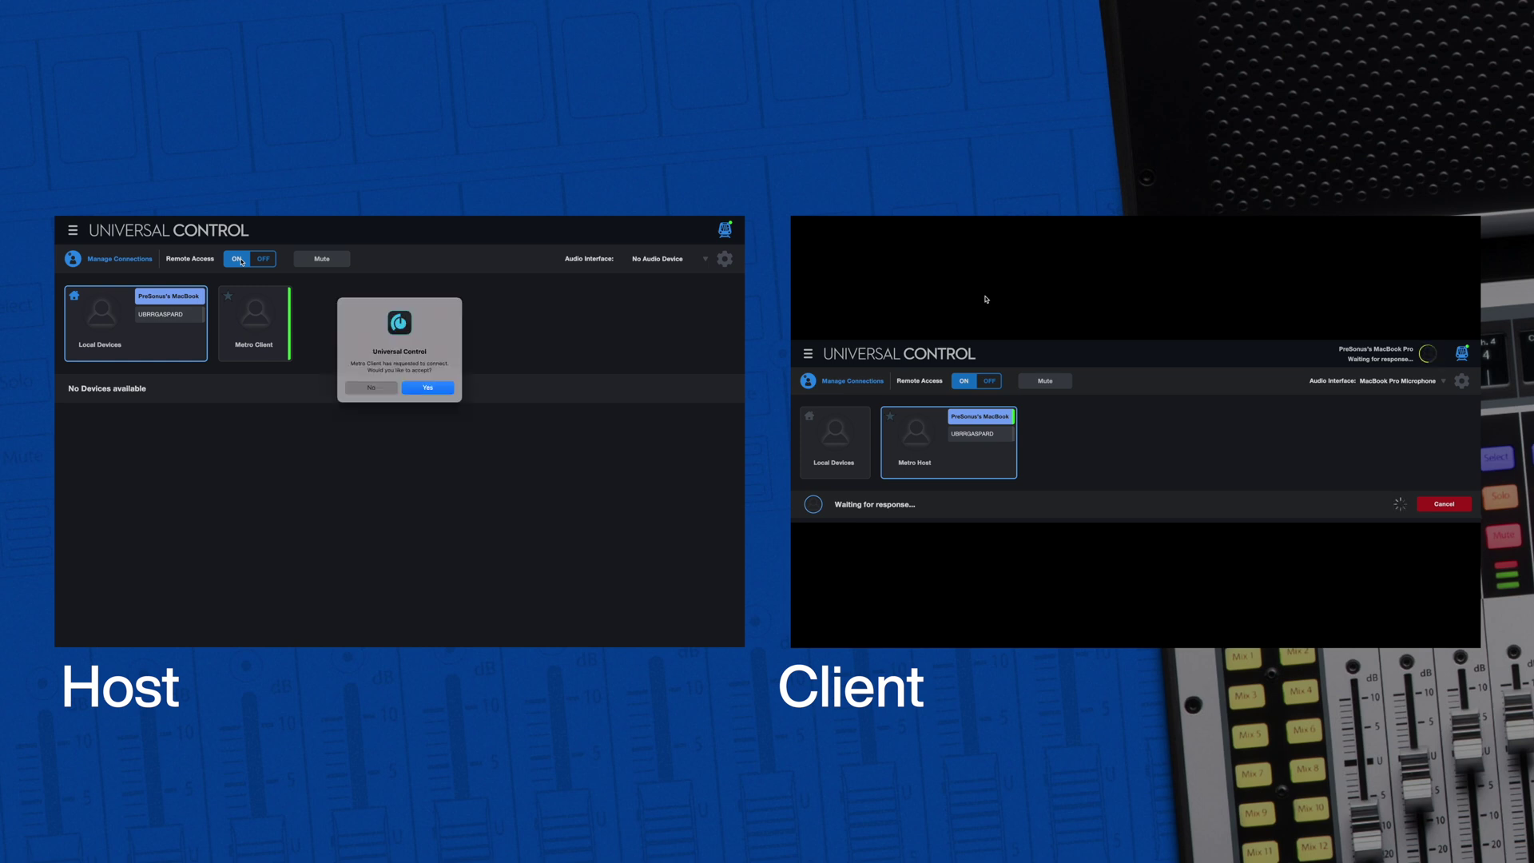
left_click(429, 387)
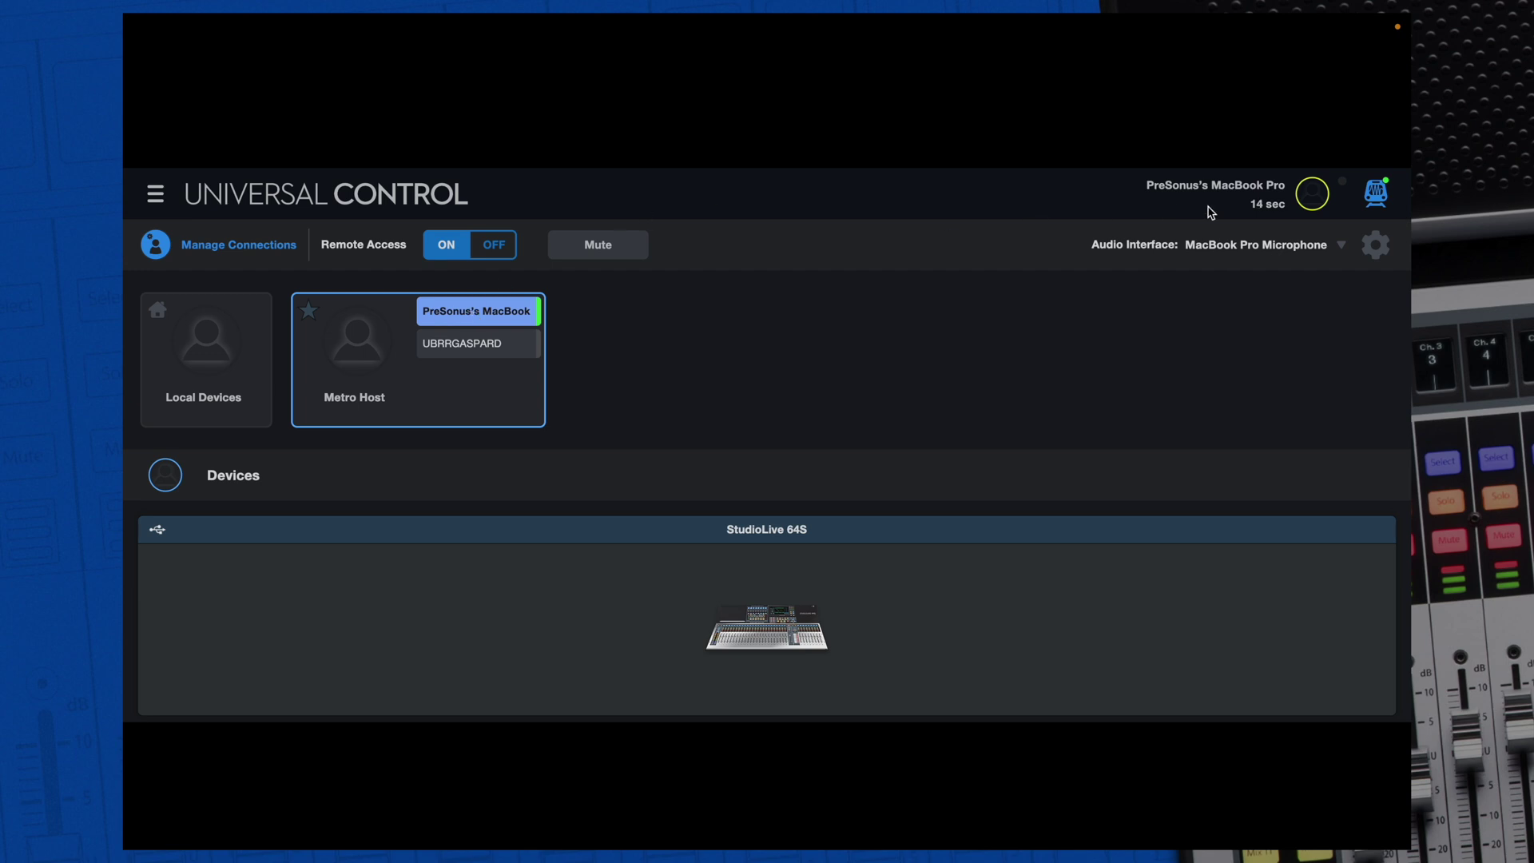
Choose Studio 24c as the client audio interface, with Main Out Left / Main Out Right playback
left_click(1376, 248)
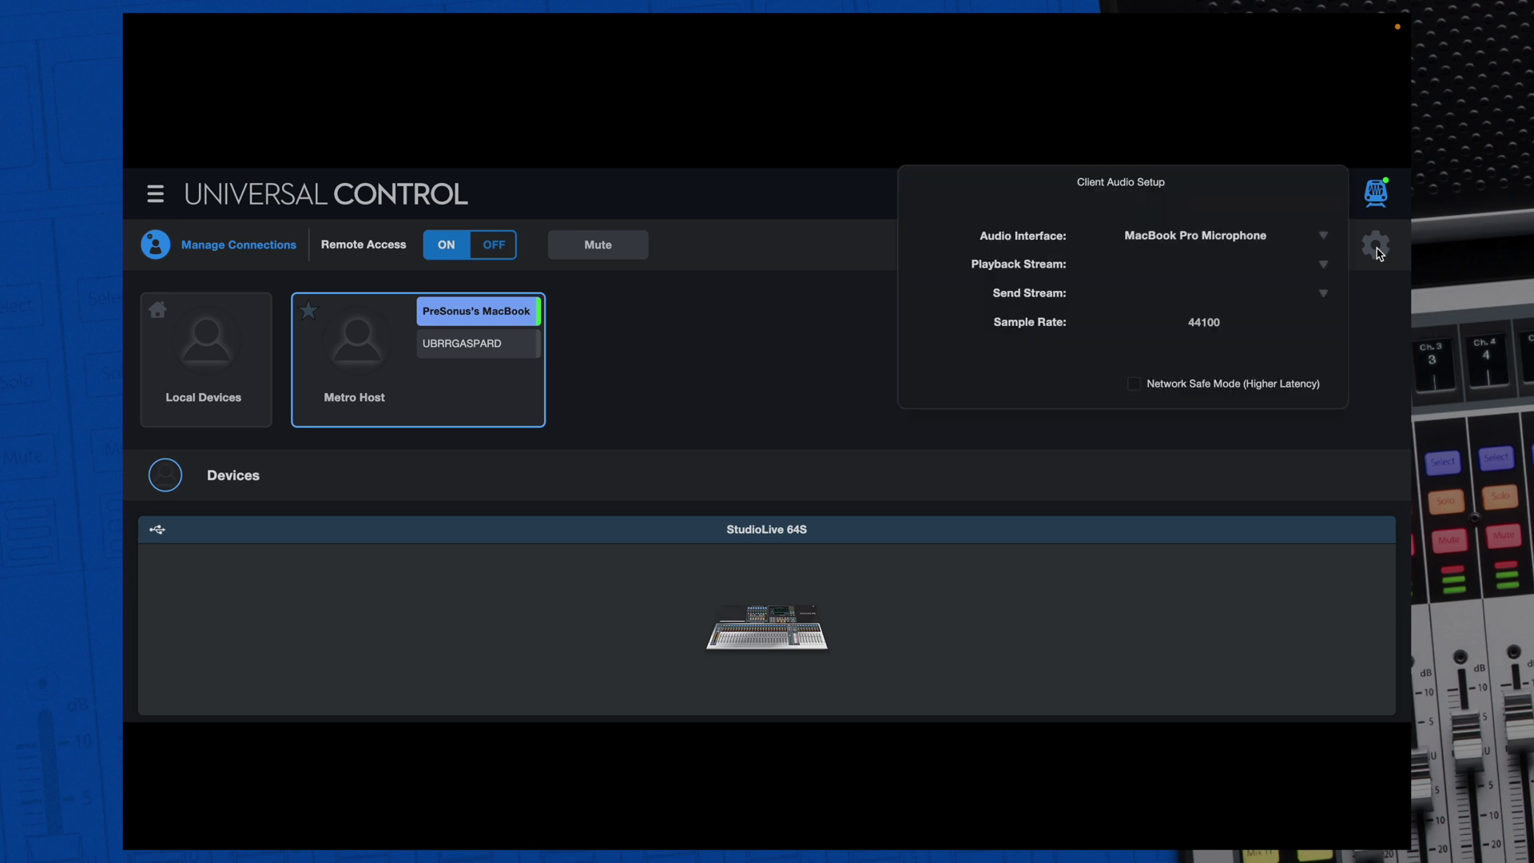
left_click(1324, 235)
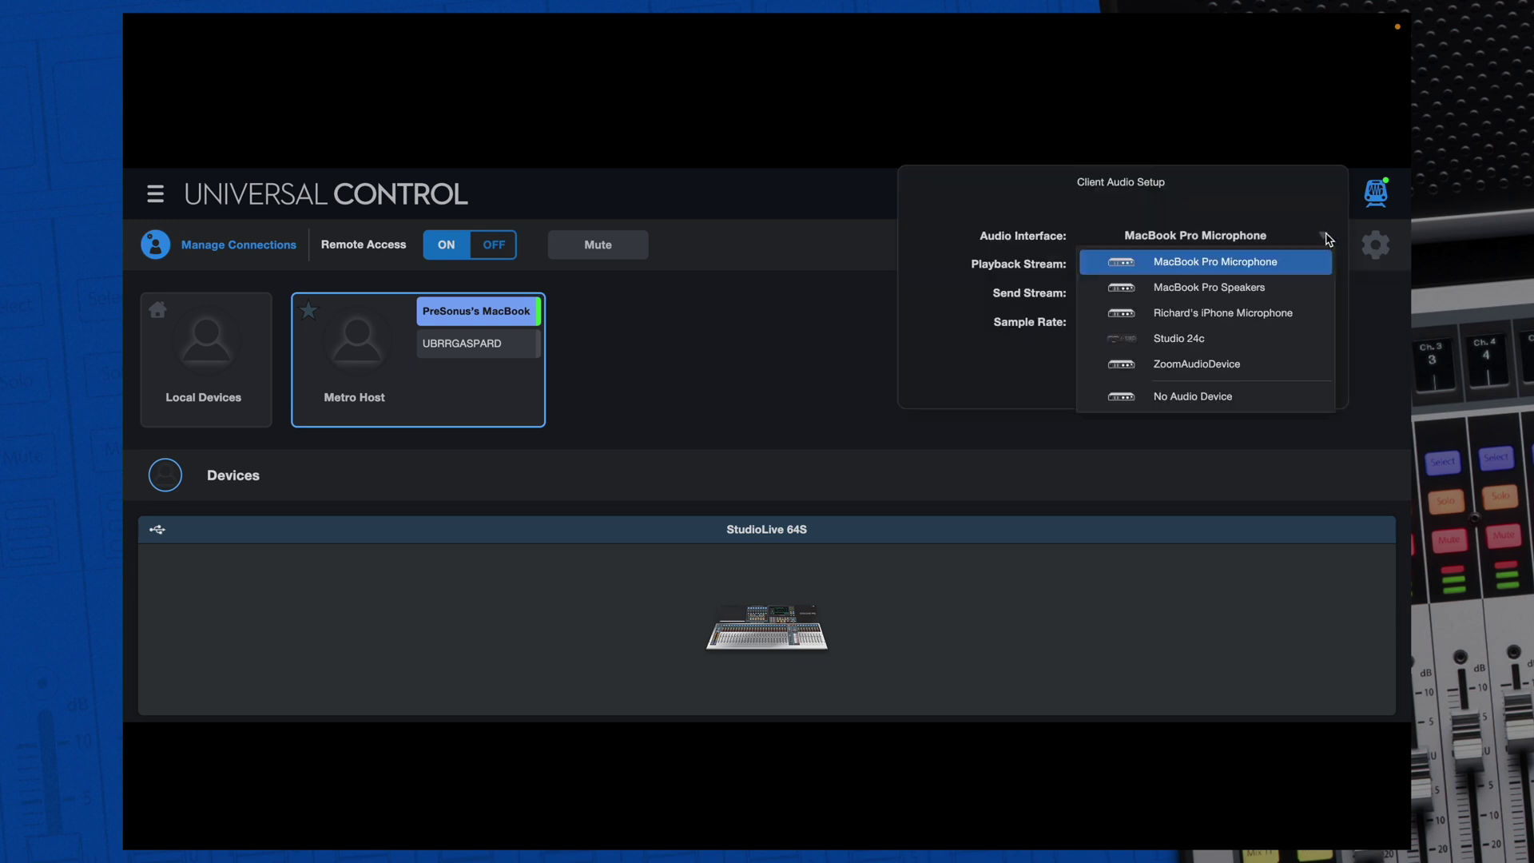
left_click(1218, 338)
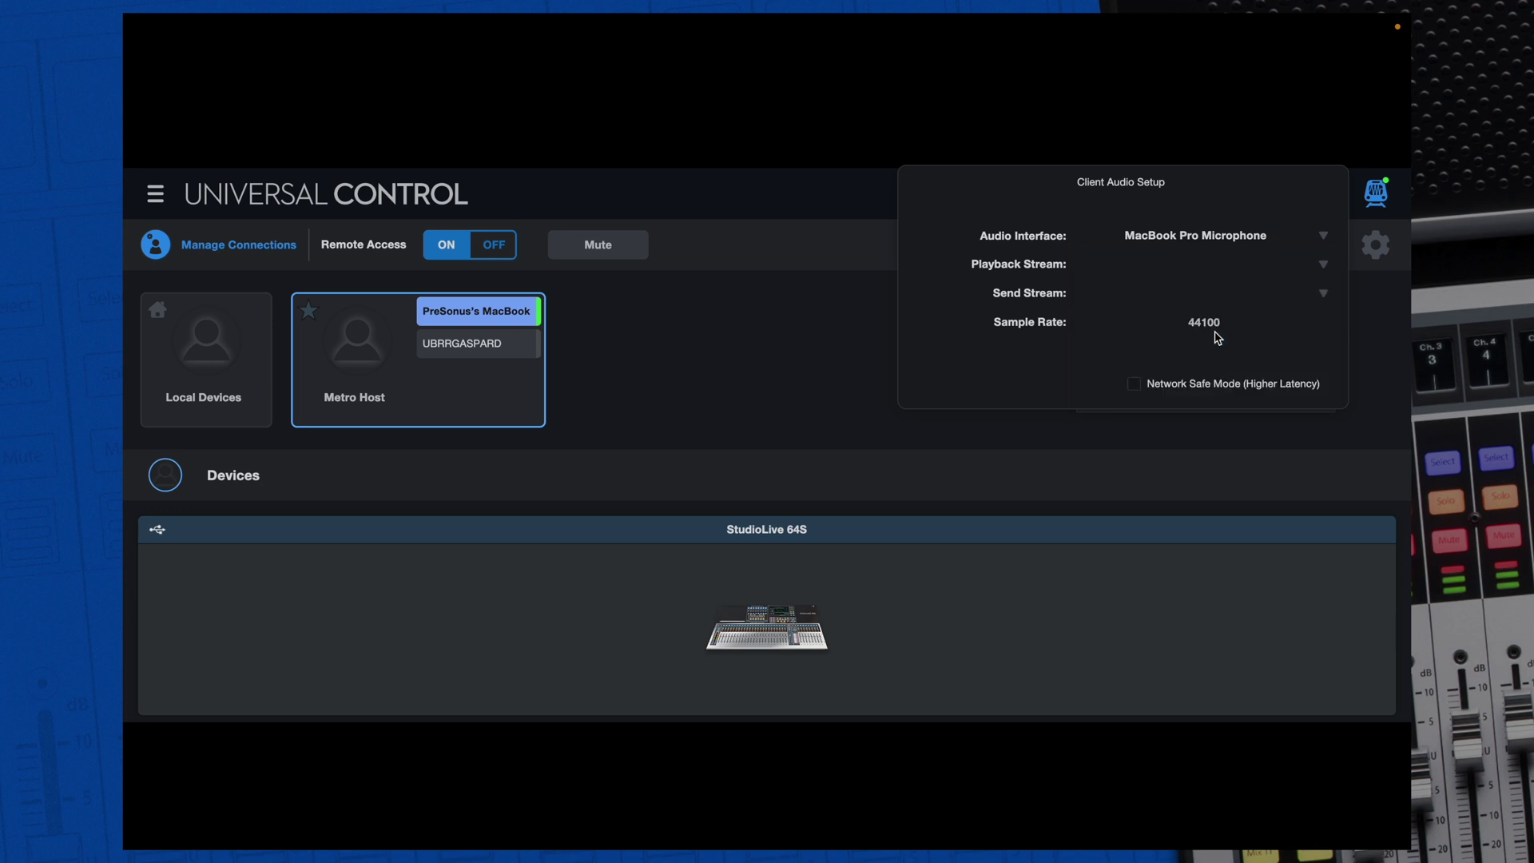
left_click(1321, 268)
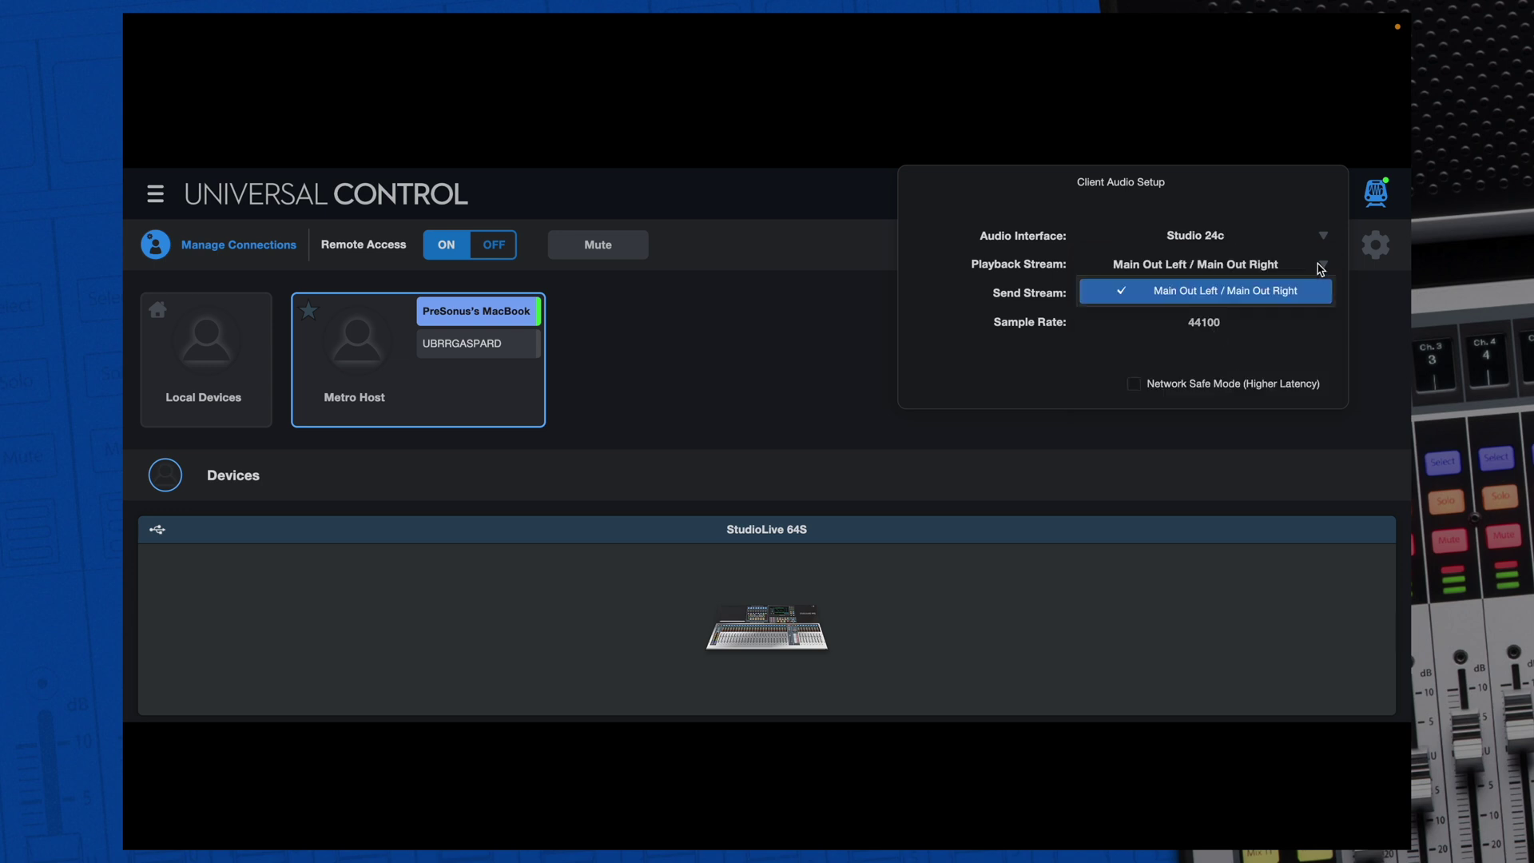
Open the StudioLive 64S device settings and unlock permissions with the access code
left_click(760, 635)
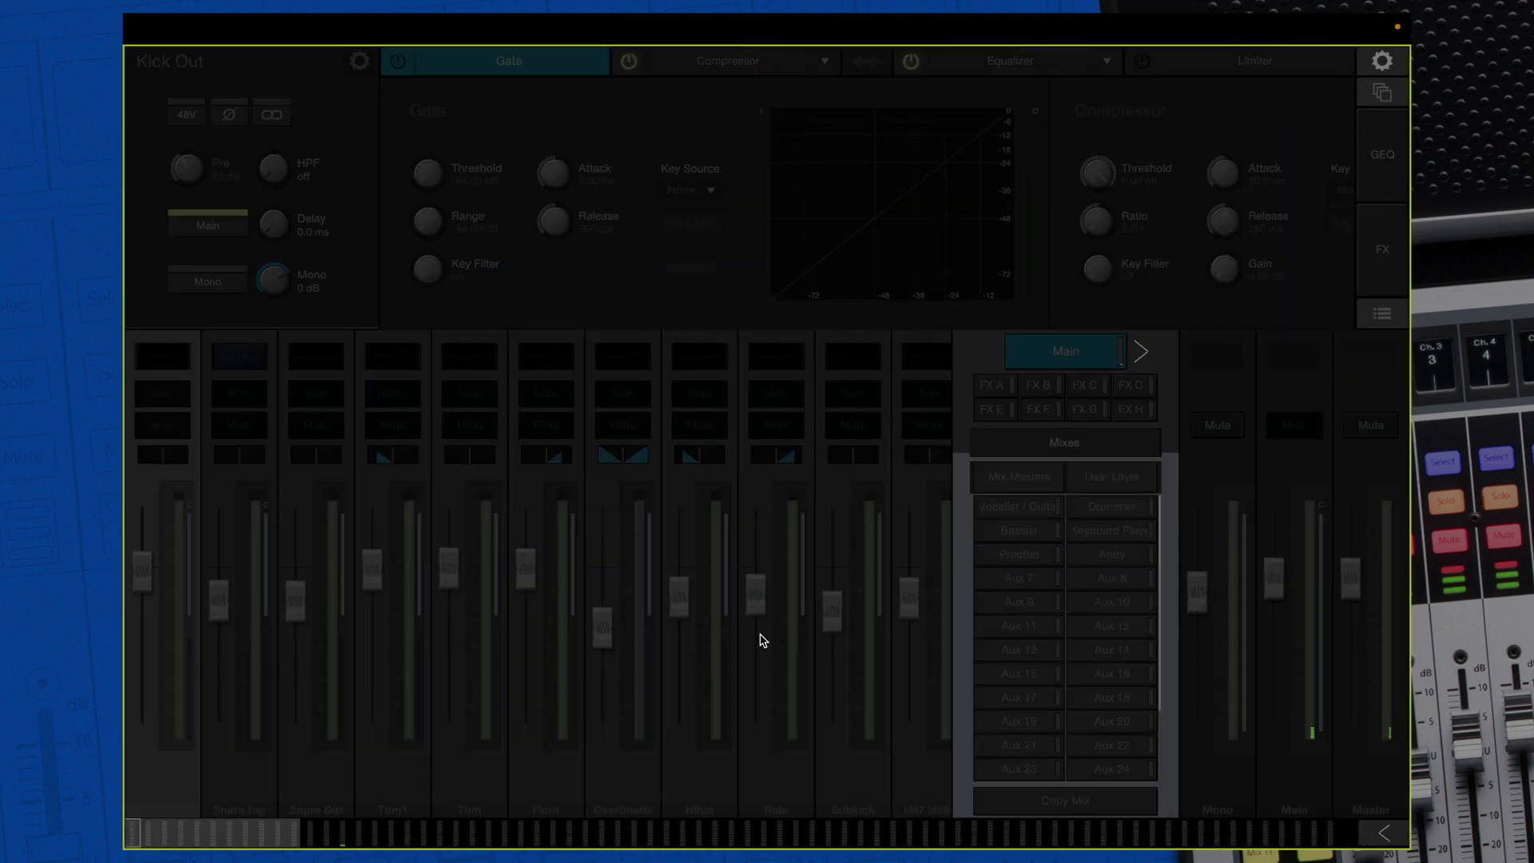
left_click(1383, 63)
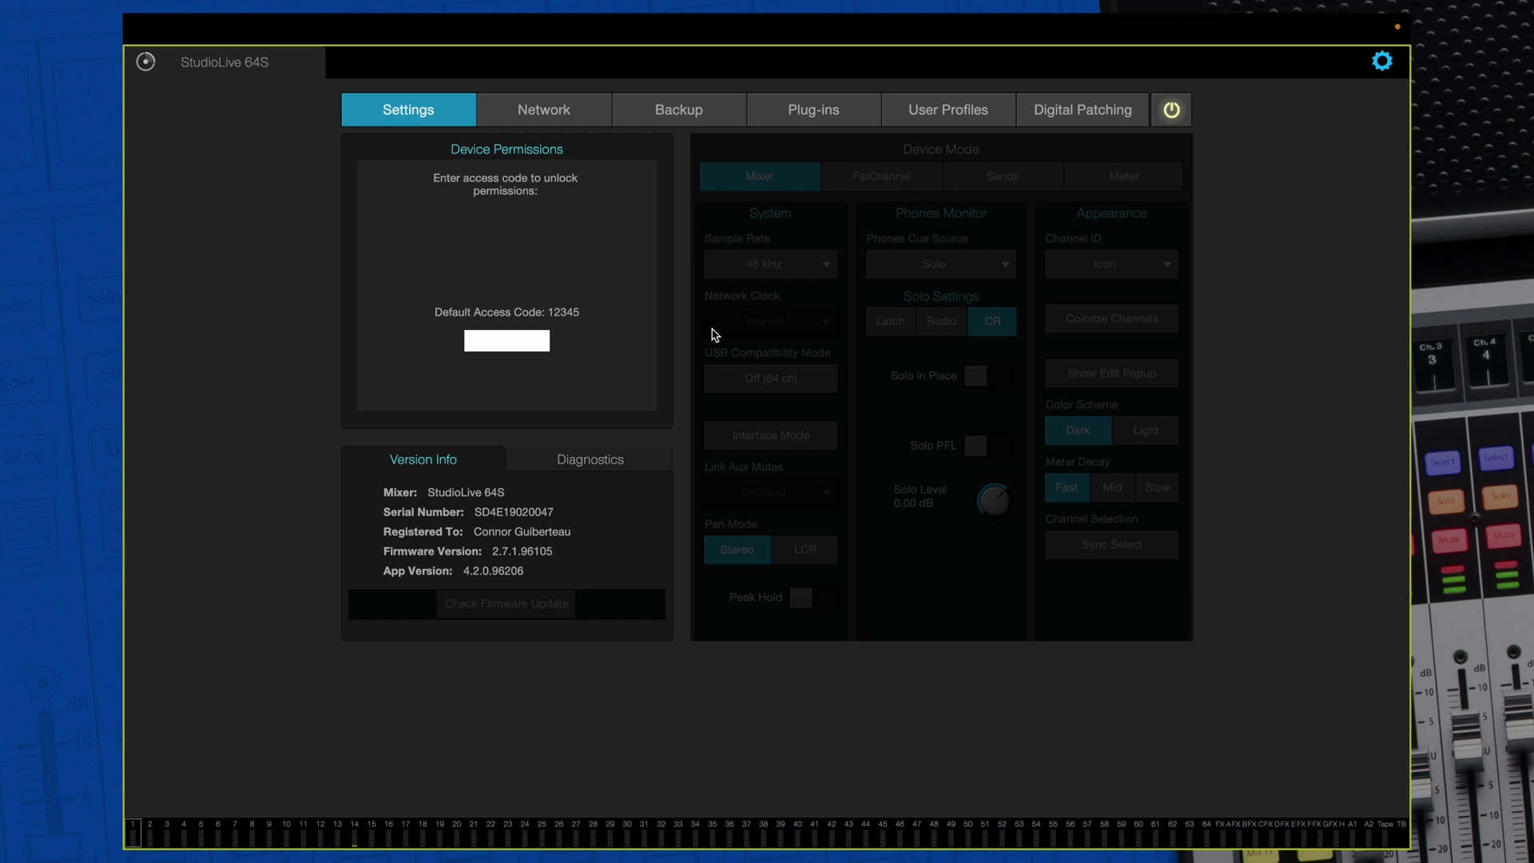
left_click(517, 348)
type("12345")
key("Return")
Assign the FOH mix to the client's Mac and return to the main device list
left_click(487, 297)
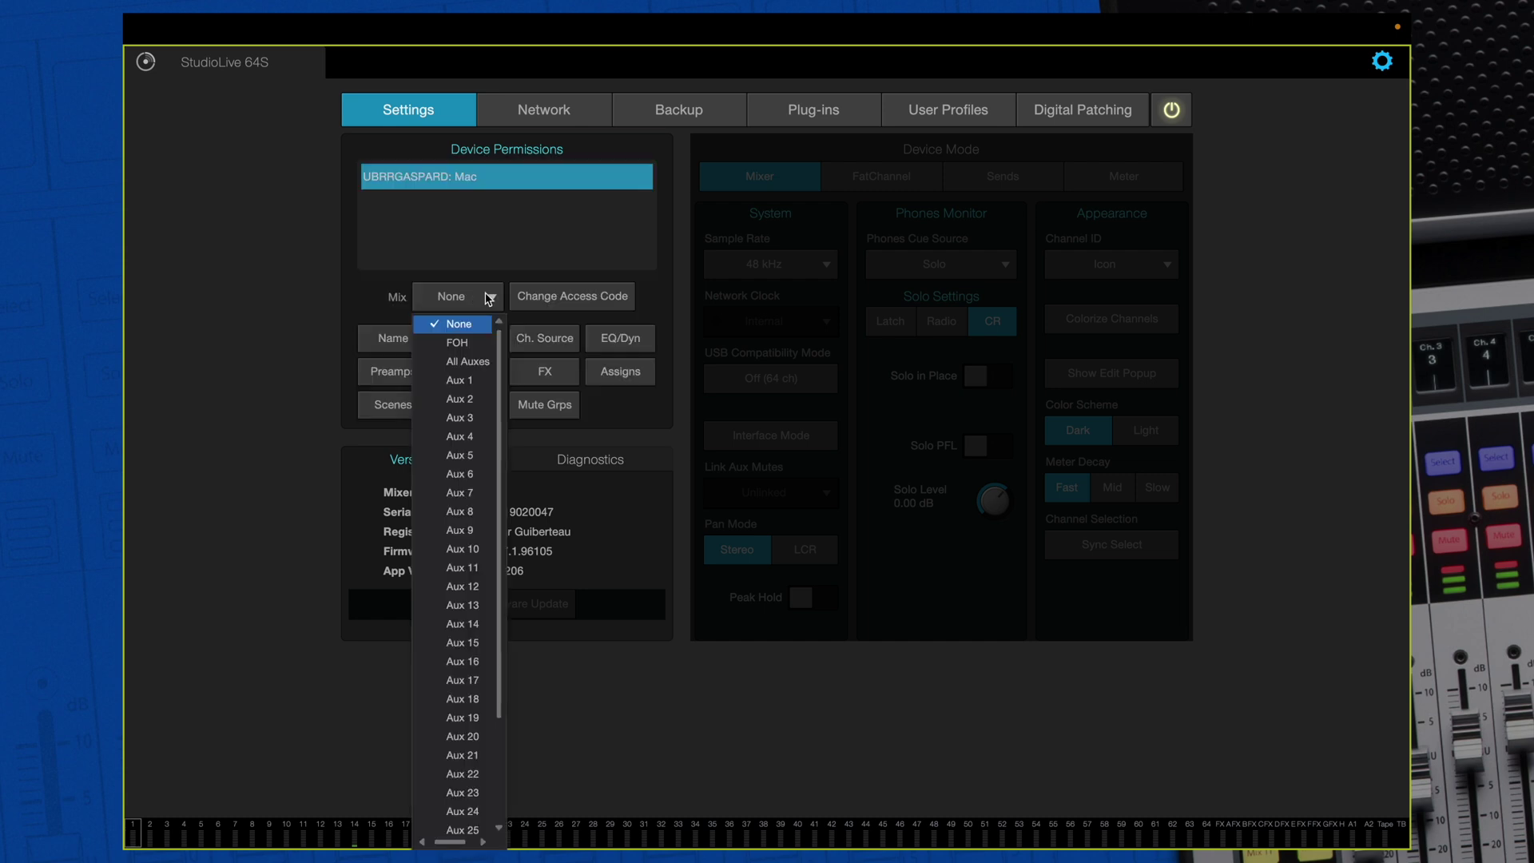
left_click(476, 343)
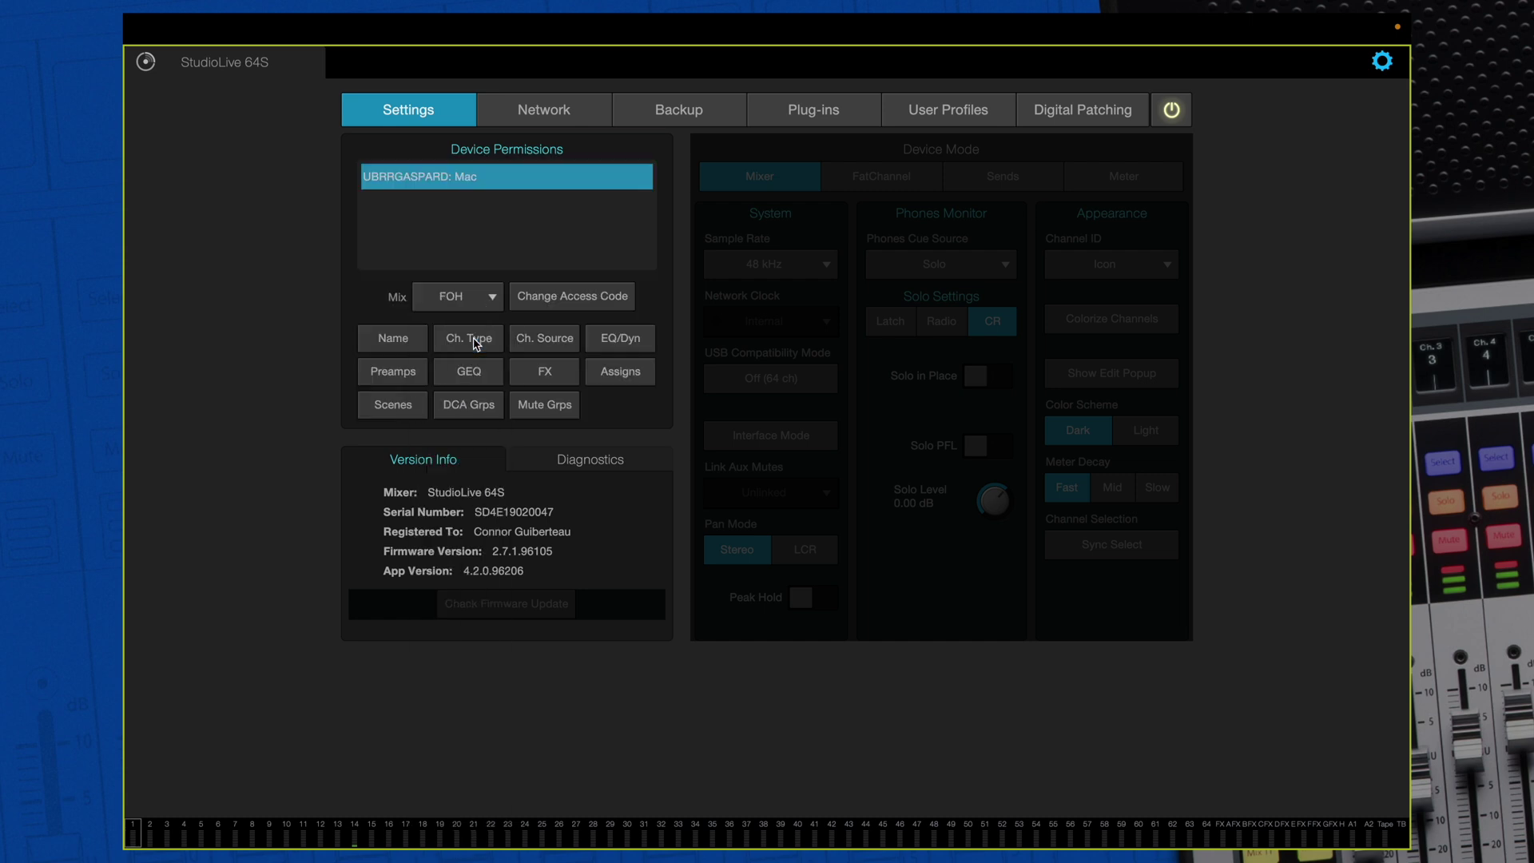
left_click(143, 64)
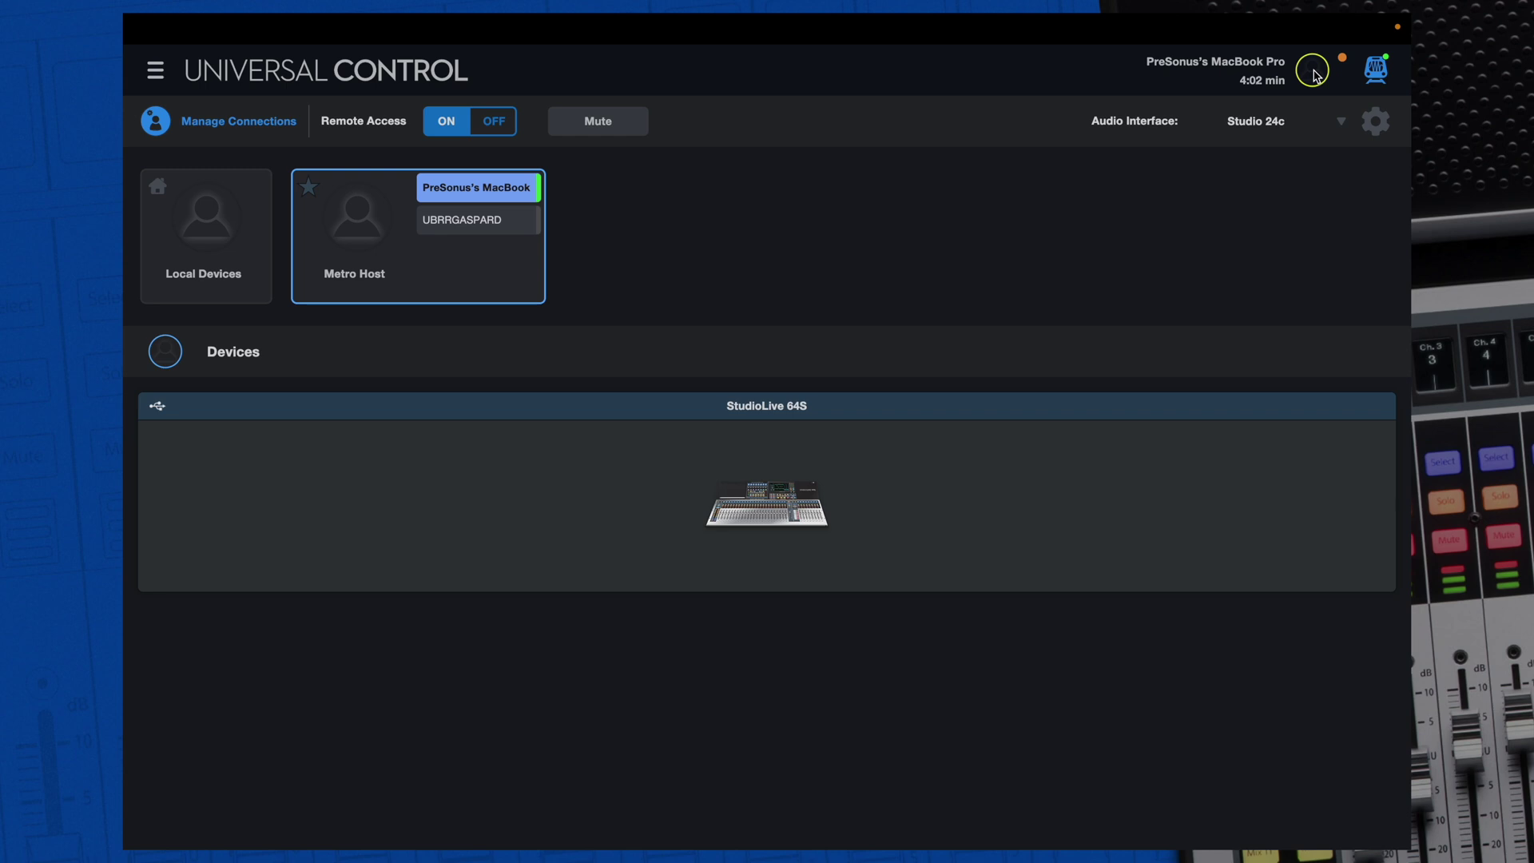
End the connection to the host's MacBook Pro, then start a new connection from Manage Connections
left_click(1316, 72)
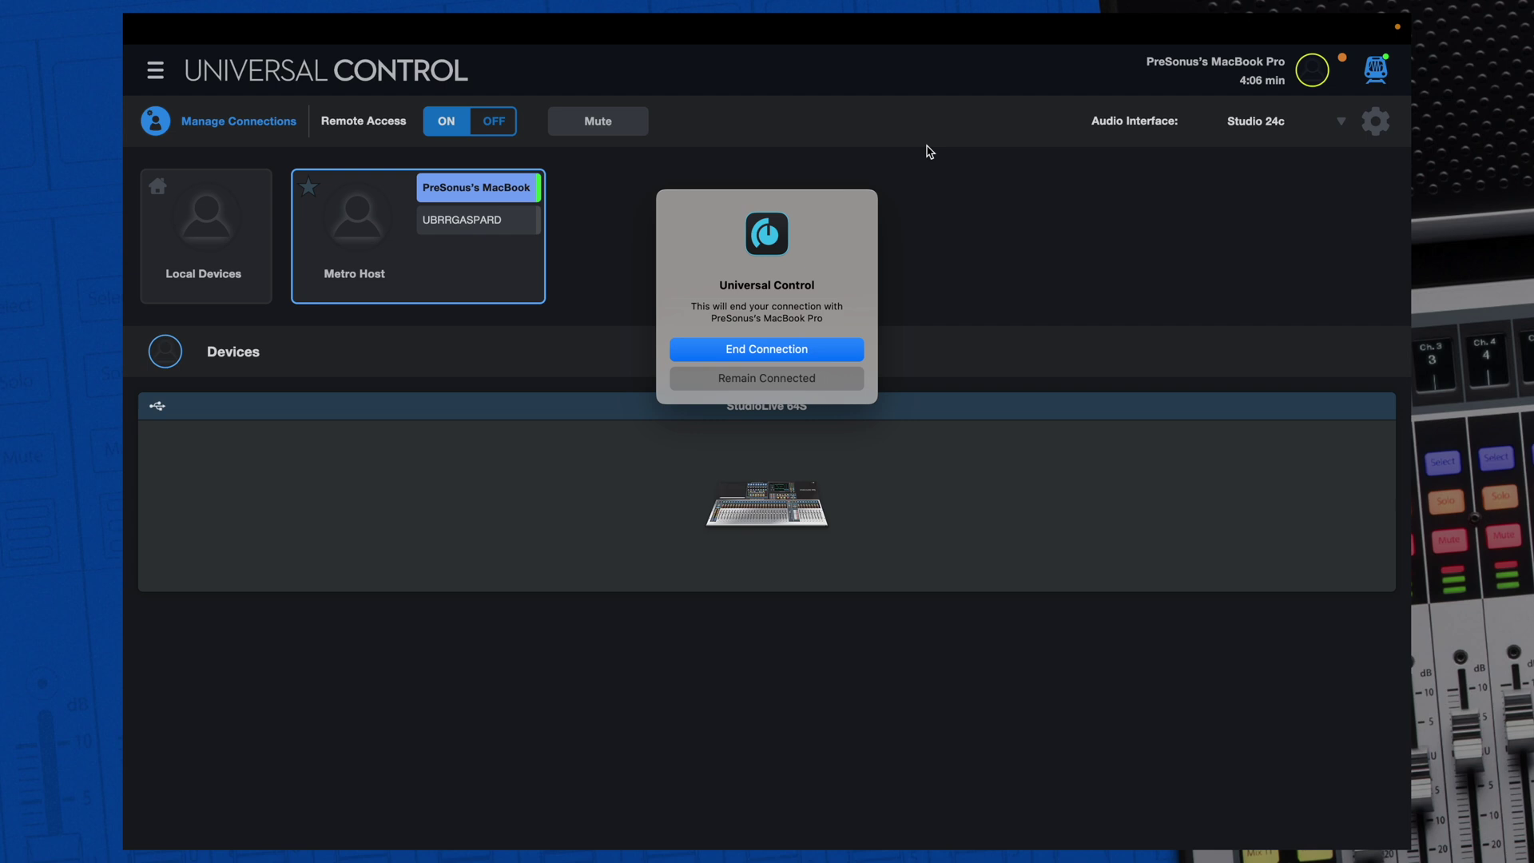
left_click(788, 348)
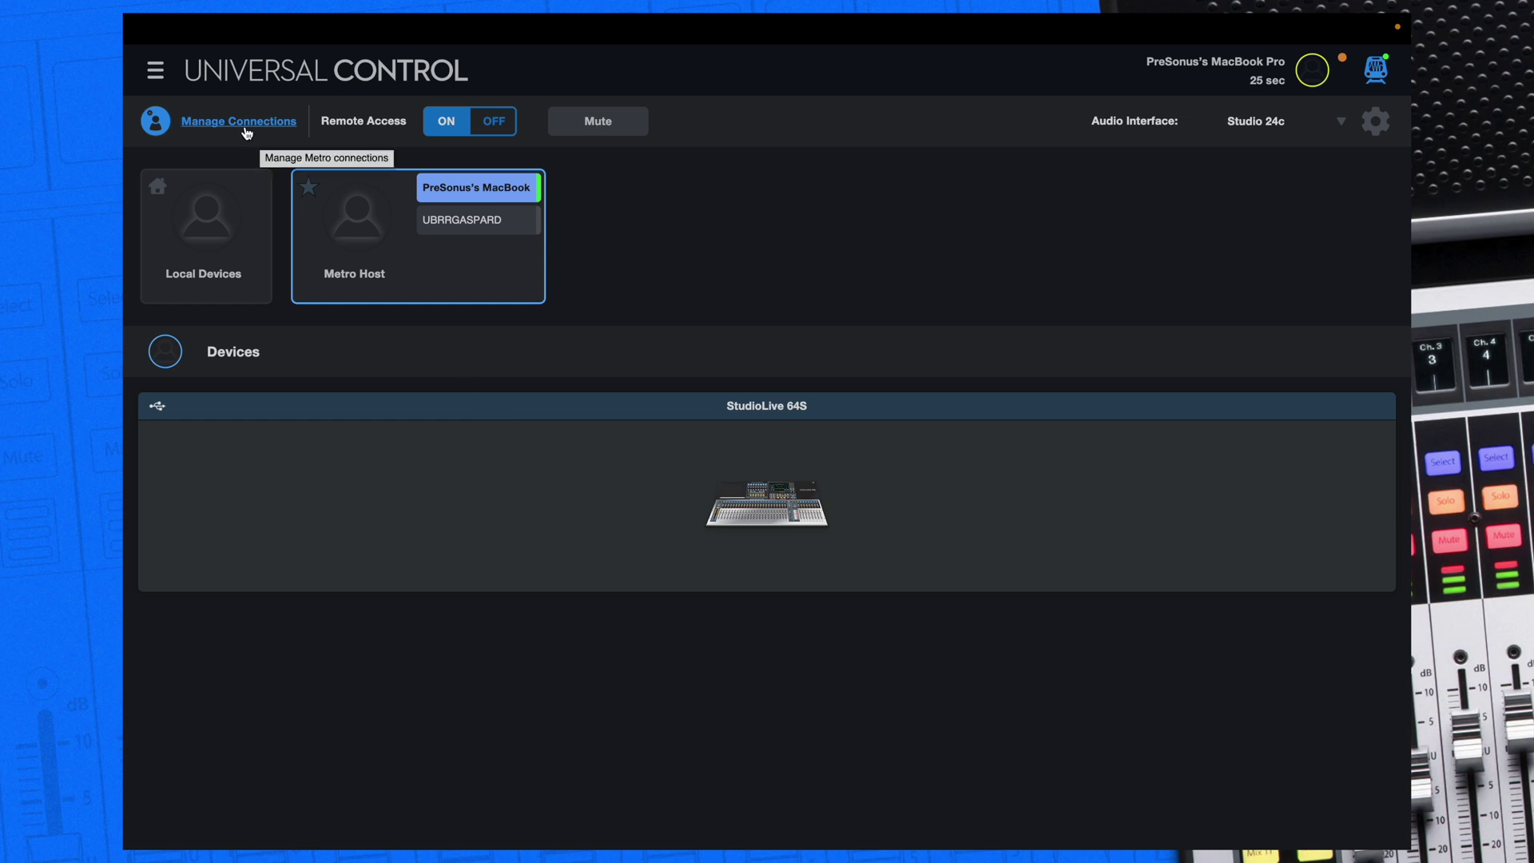
left_click(247, 133)
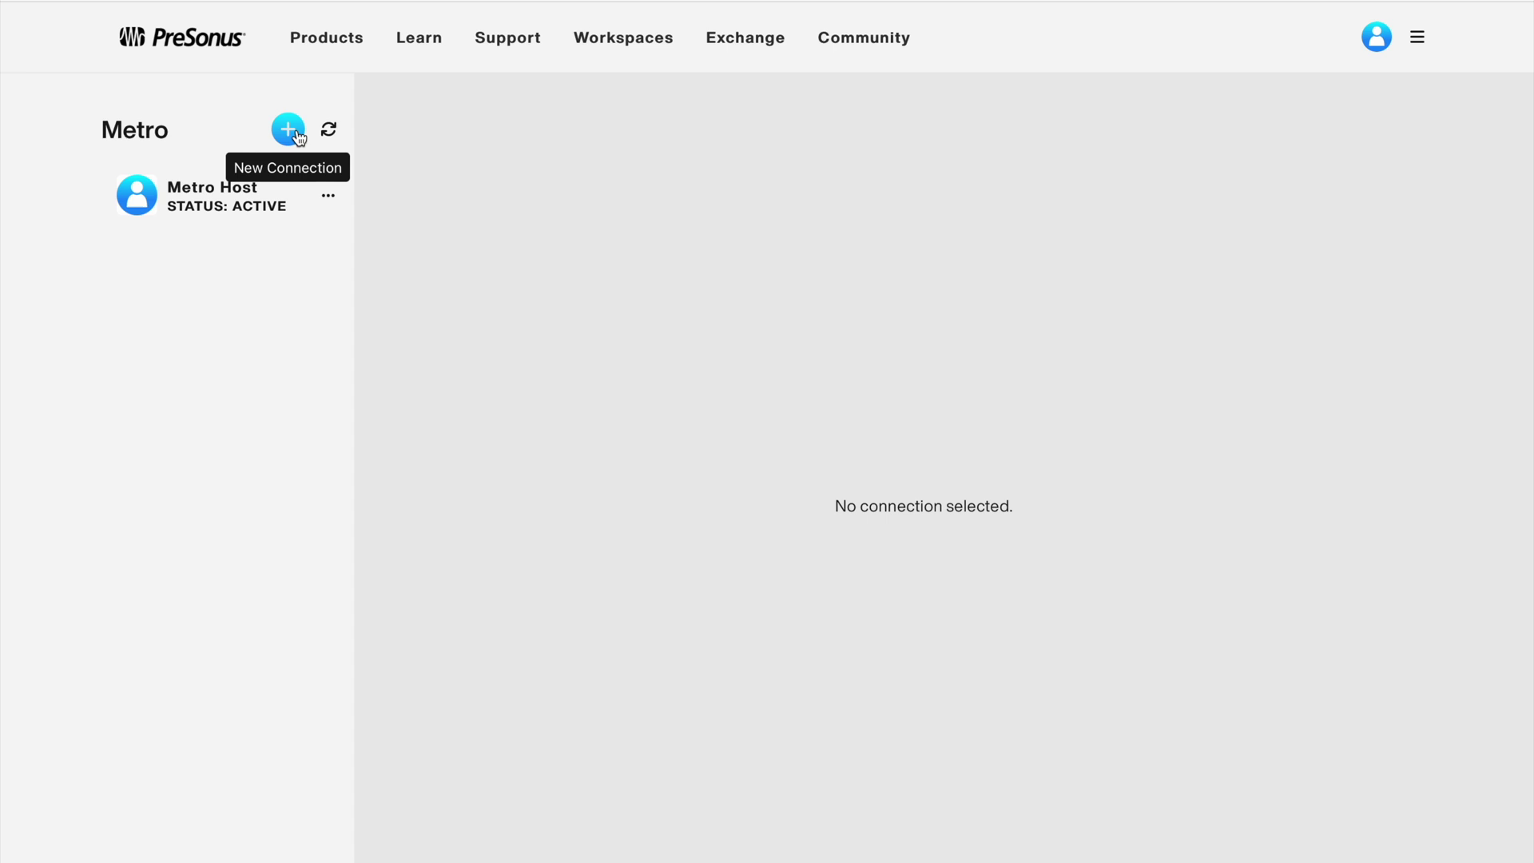
left_click(296, 134)
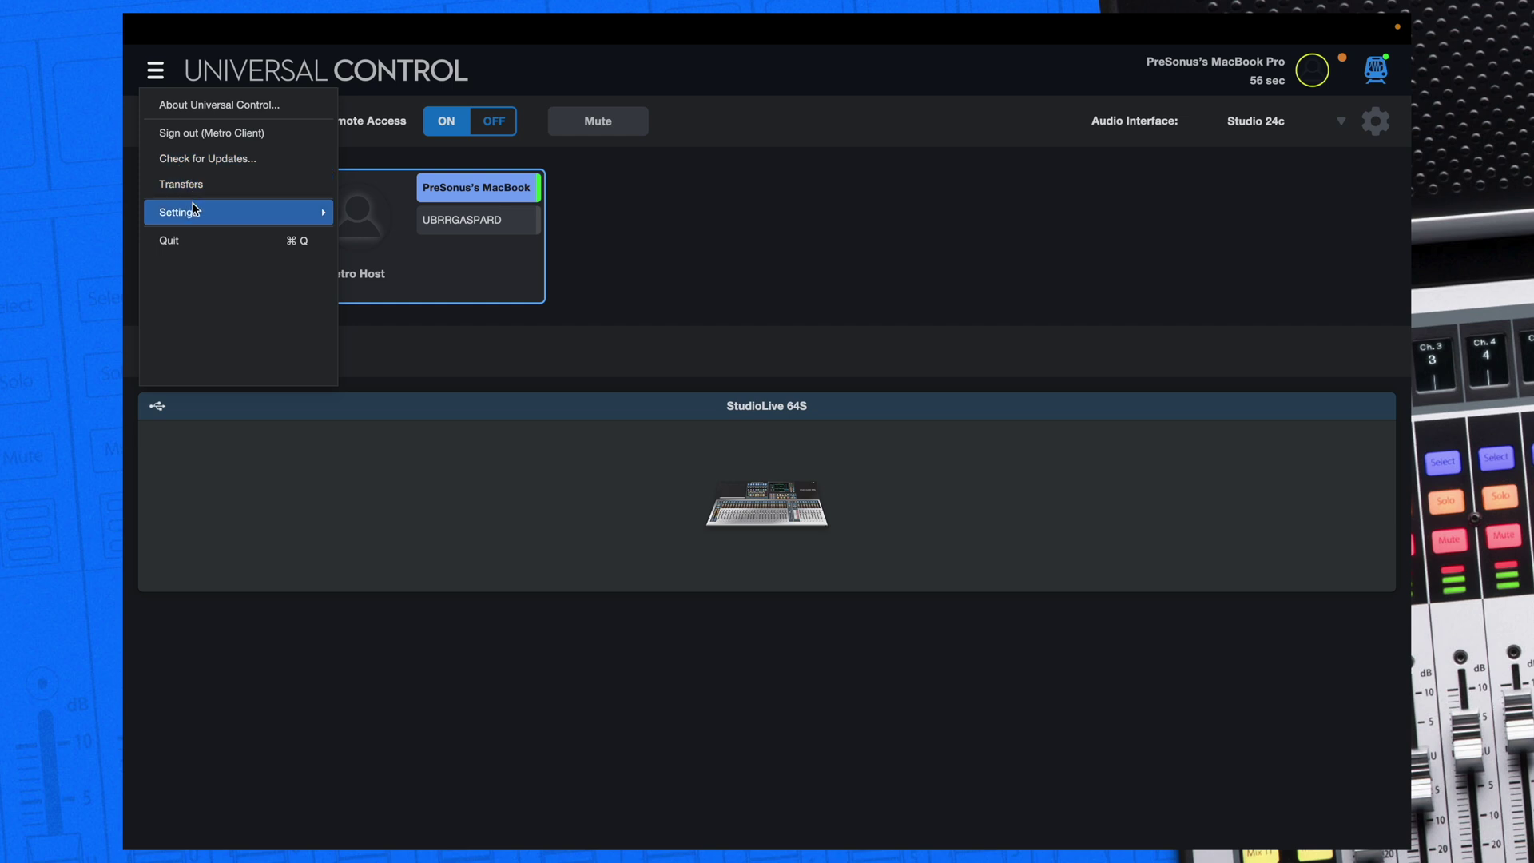
View the UC Metro Streaming Statistics from the Settings submenu
left_click(192, 210)
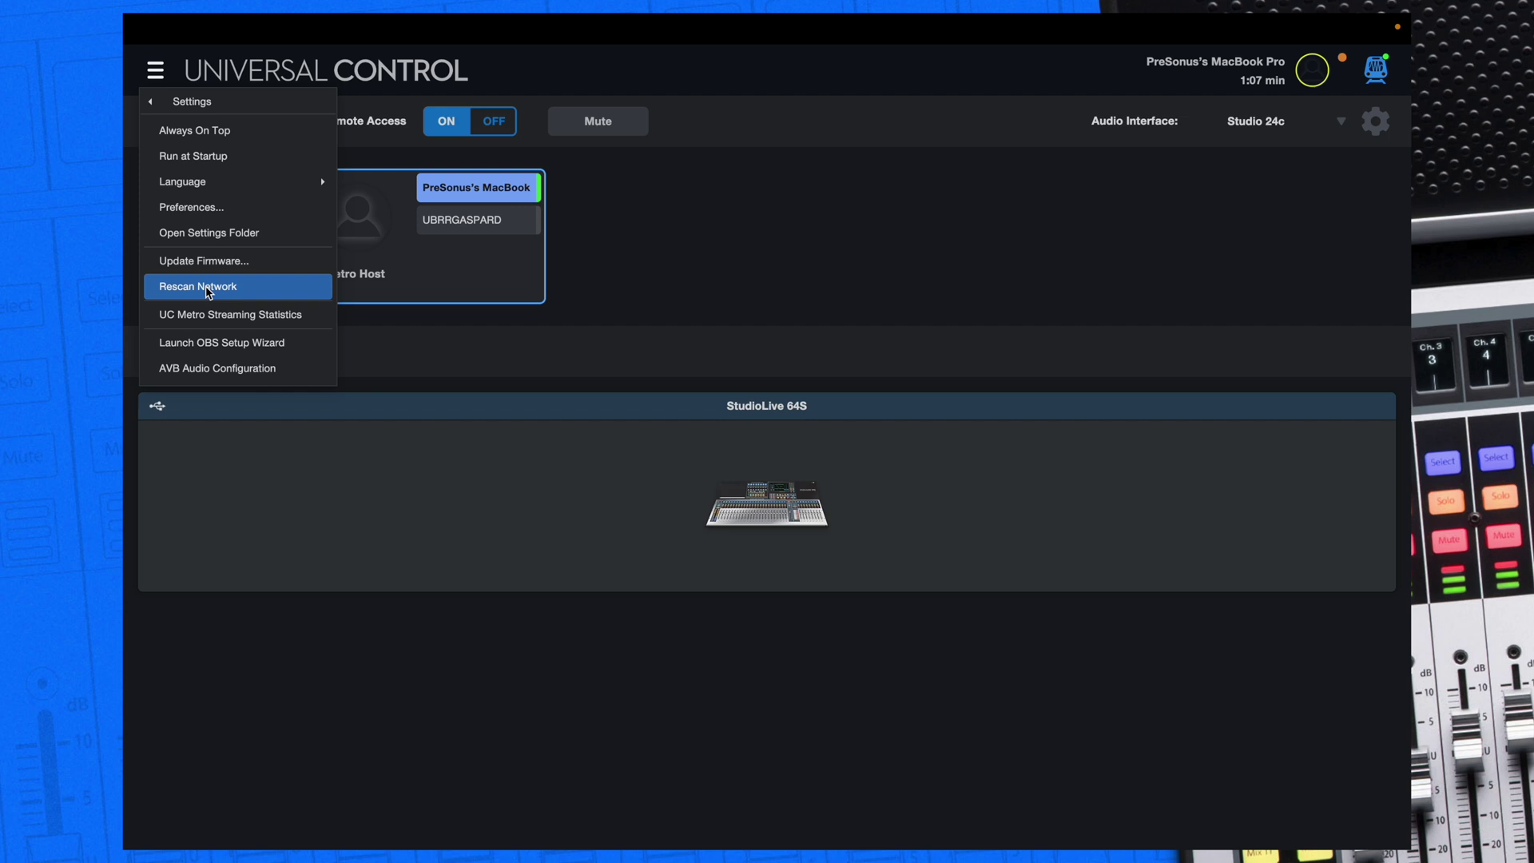
left_click(211, 314)
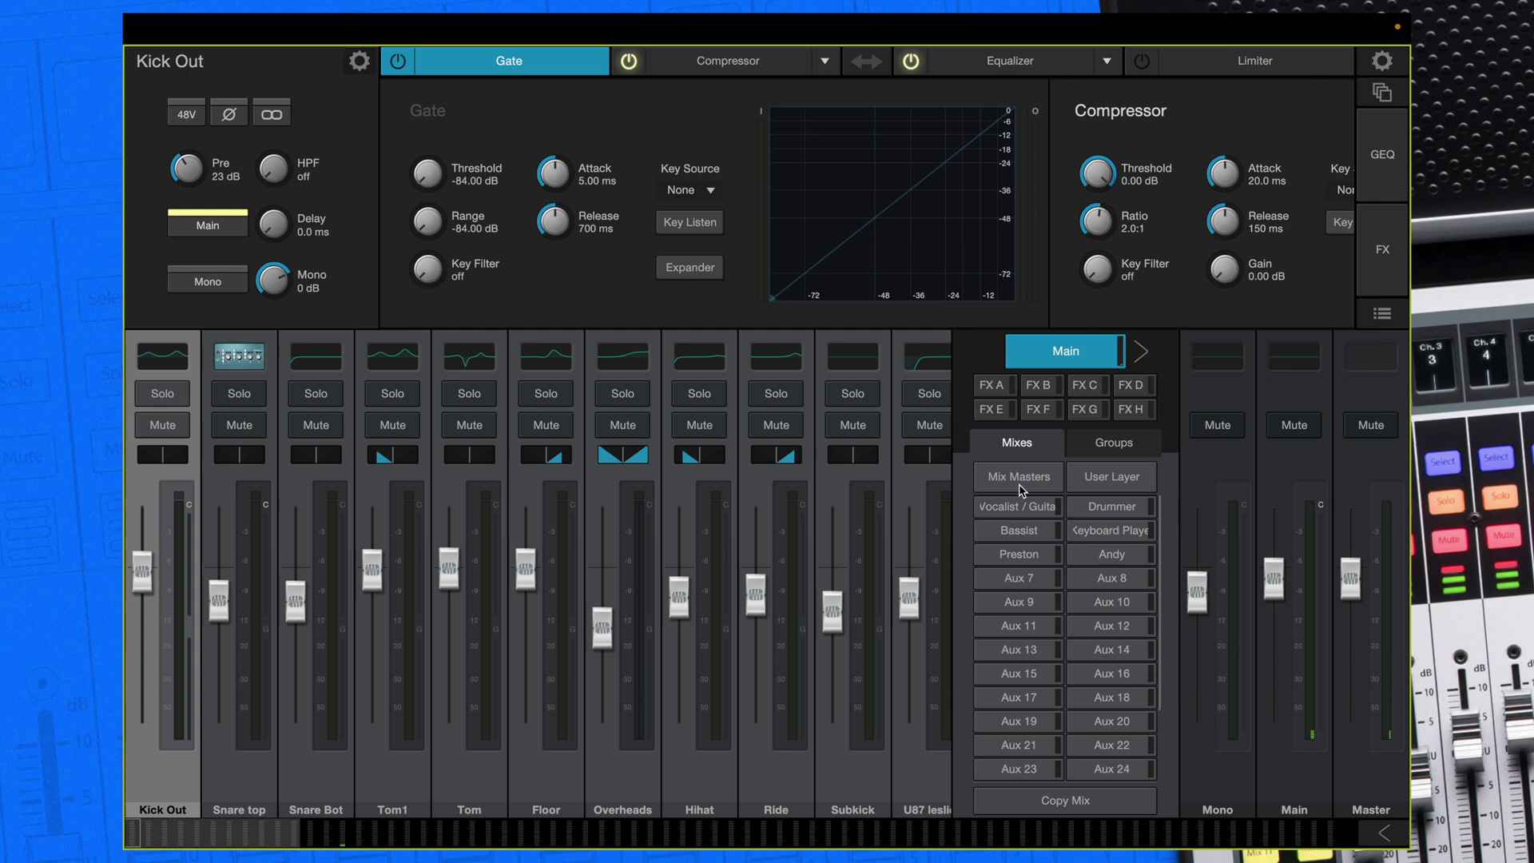
Rename the Aux 15 mix to 'Broadcast' and switch on its Solo
left_click(1019, 676)
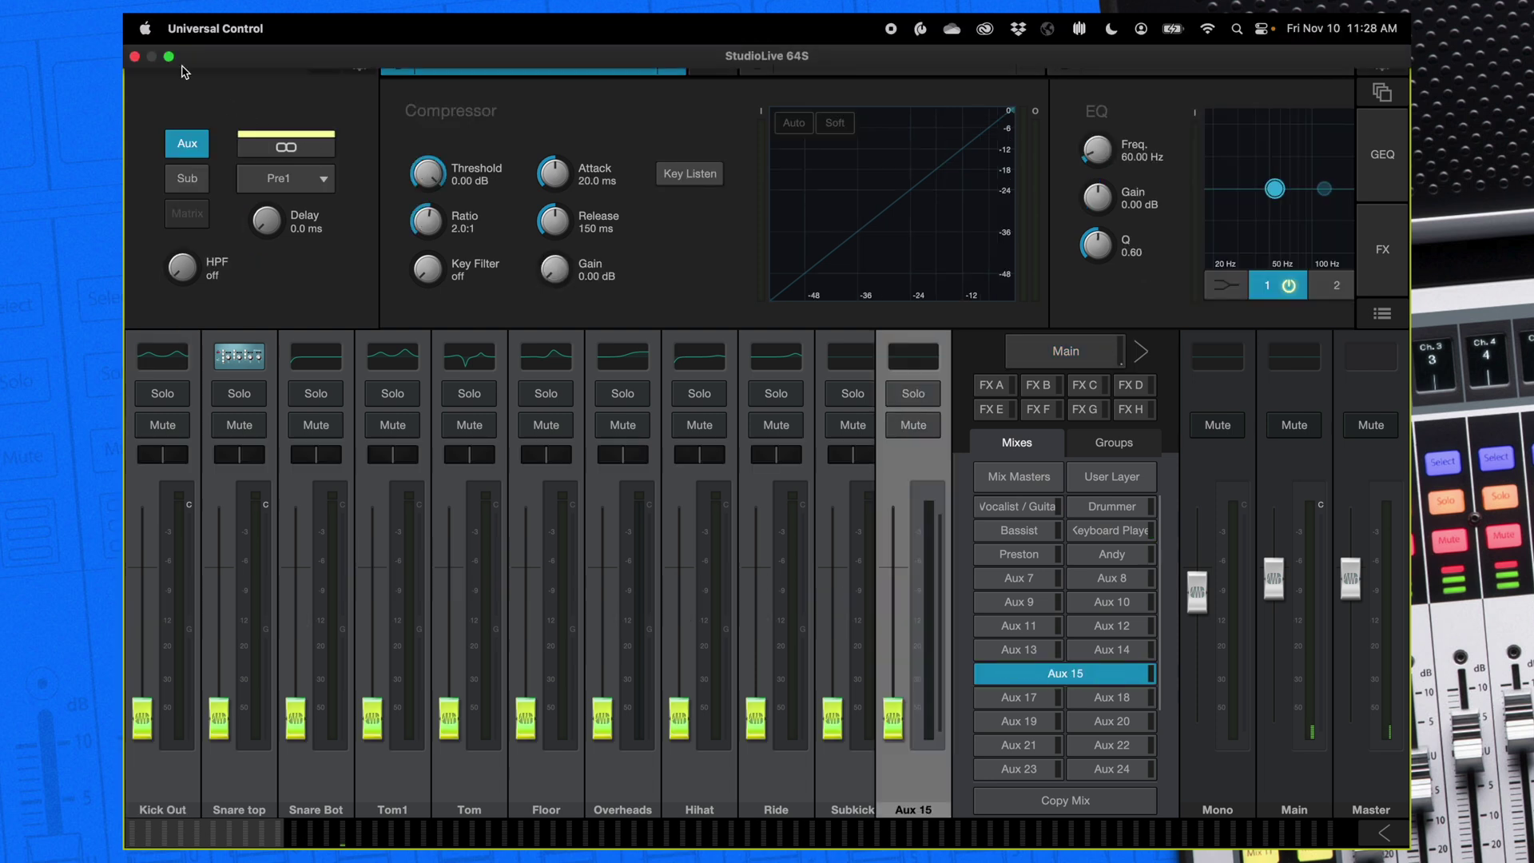
double_click(179, 61)
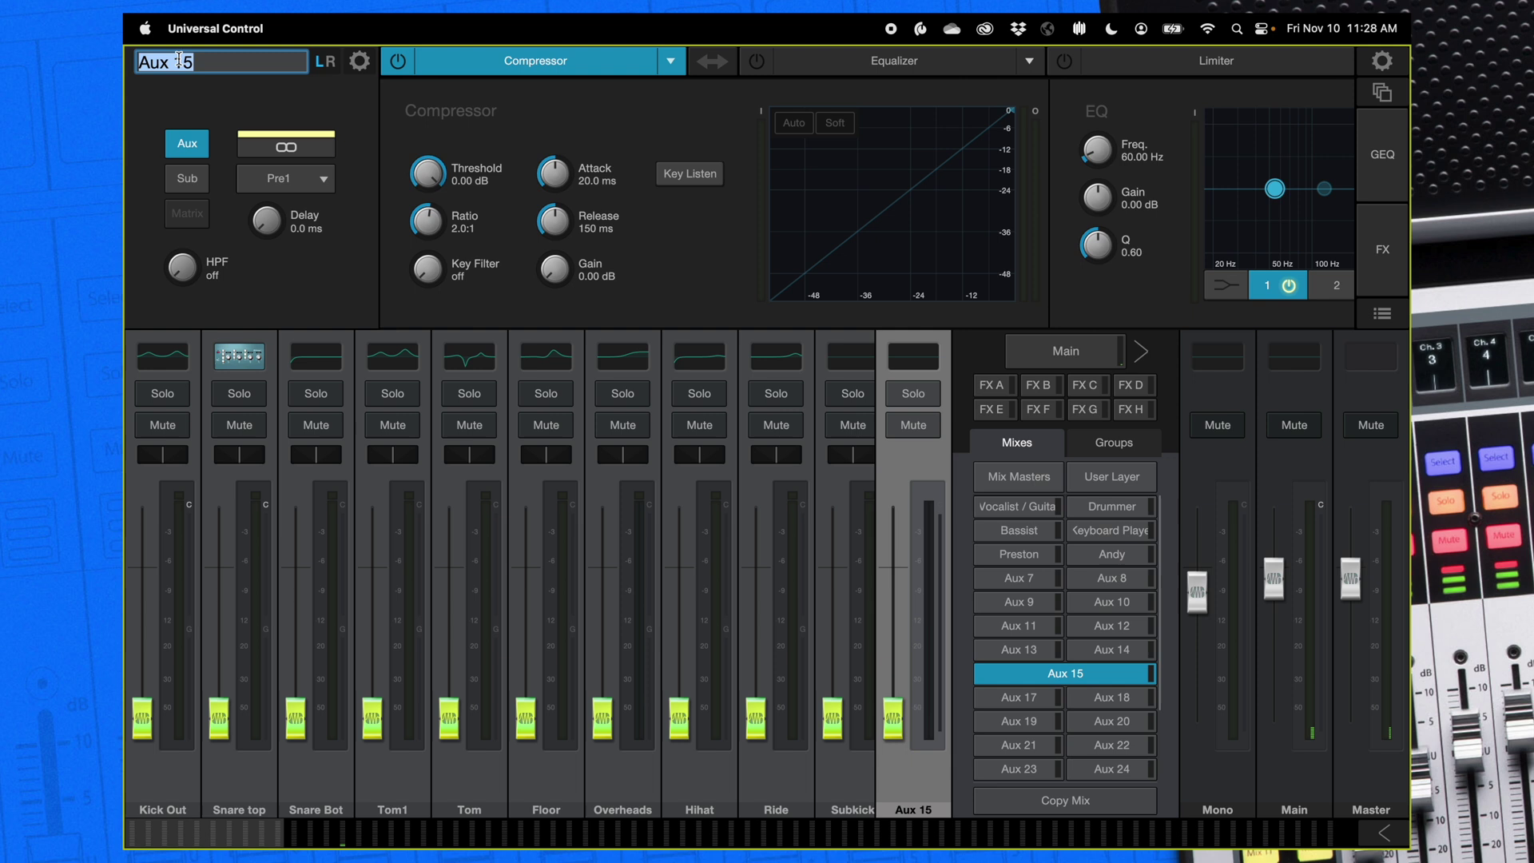
type("Broadcast")
key("Return")
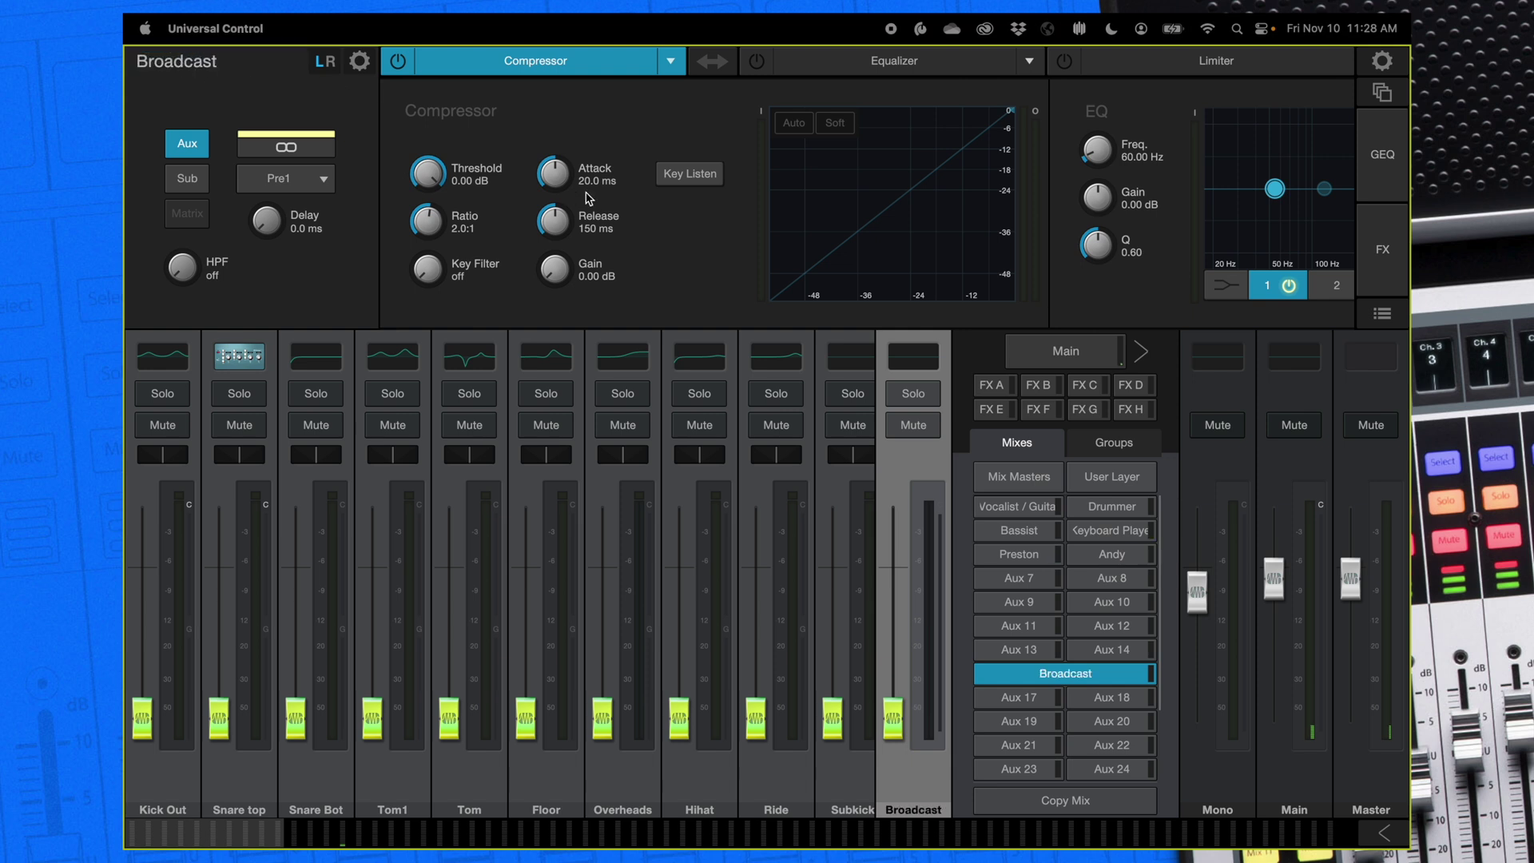
left_click(906, 396)
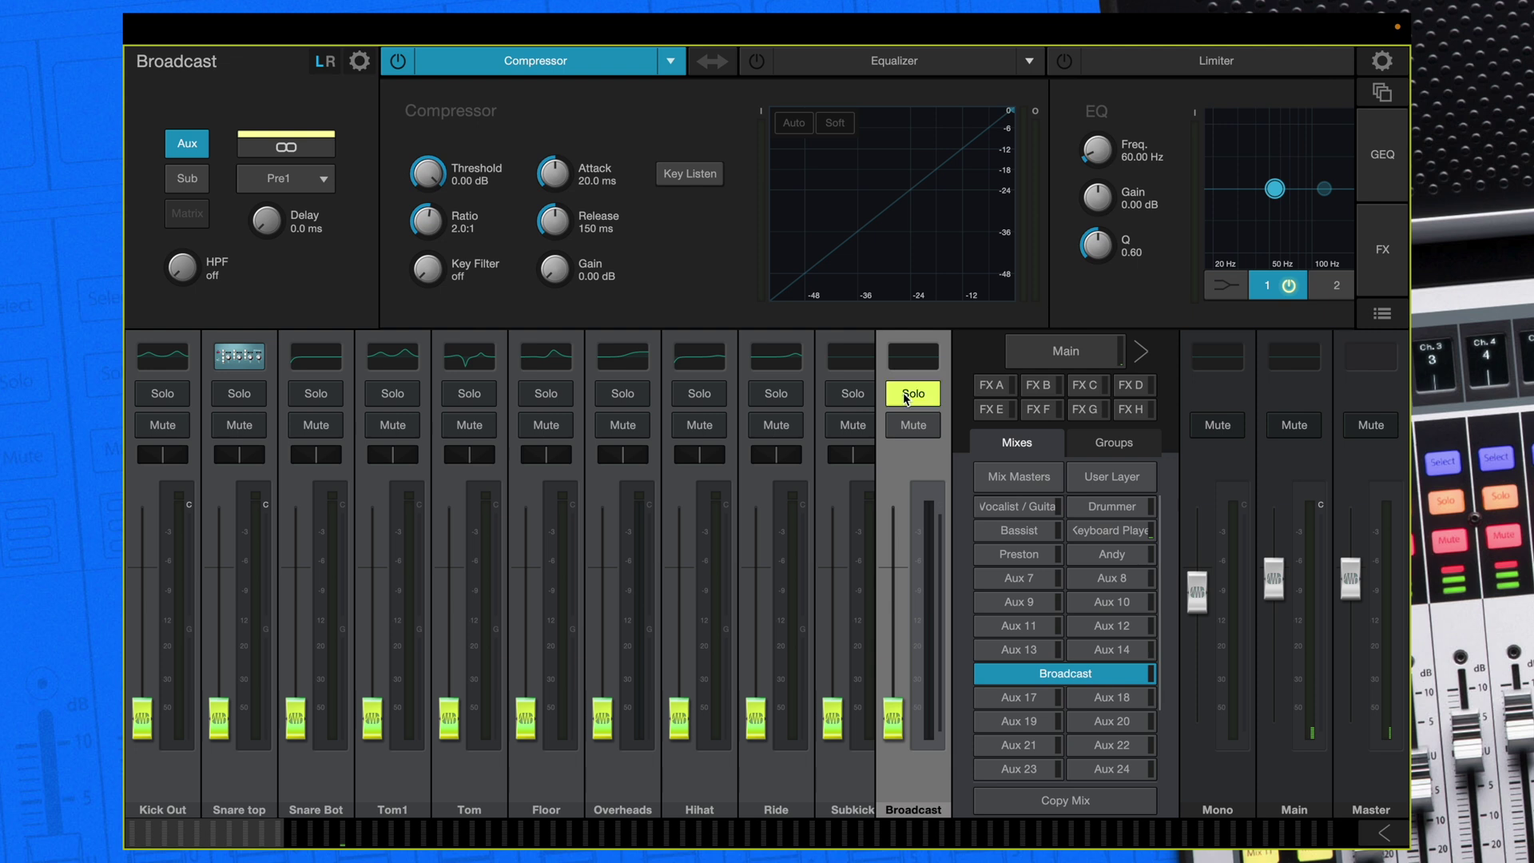